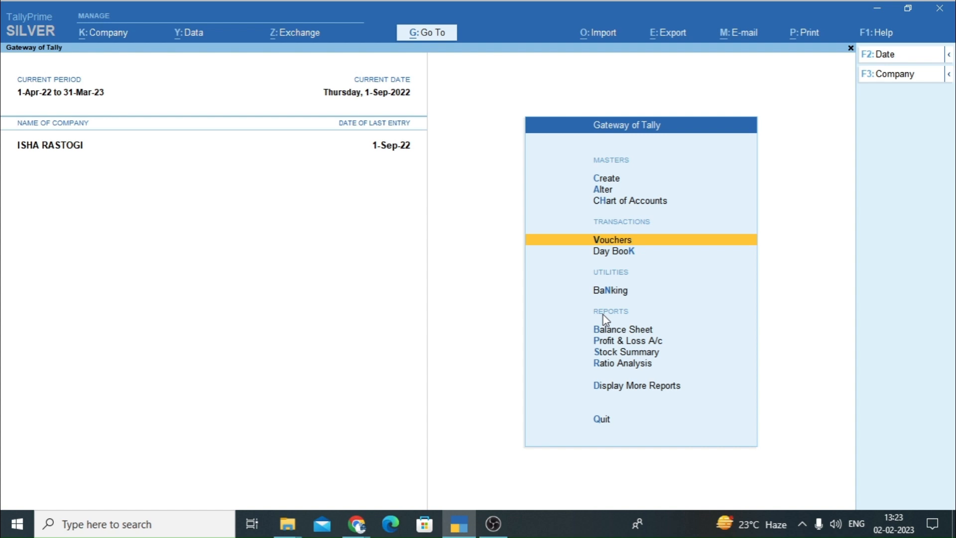
Start creating a ledger named Dis.Allowed, leaving its alias blank
key(Up)
key(Up)
key(Up)
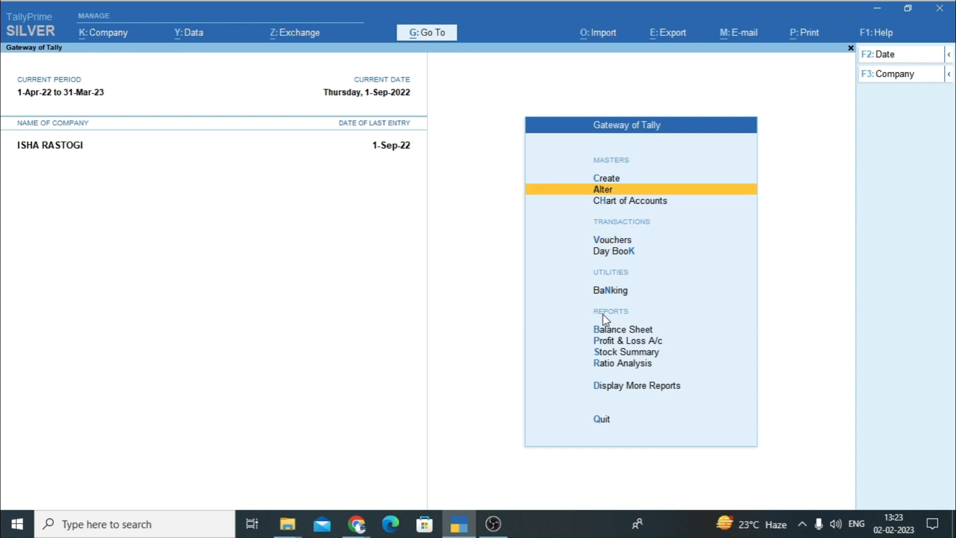
key(Return)
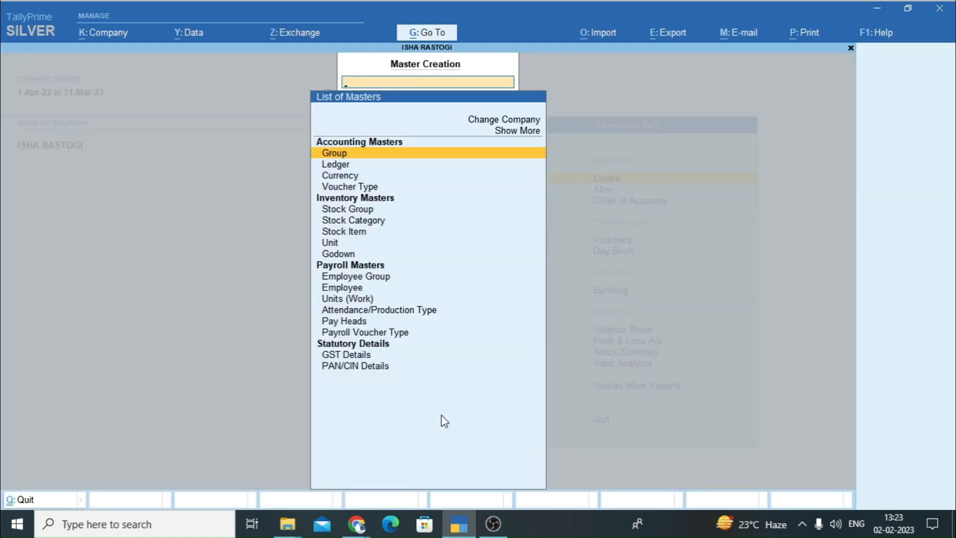
key(Down)
key(Return)
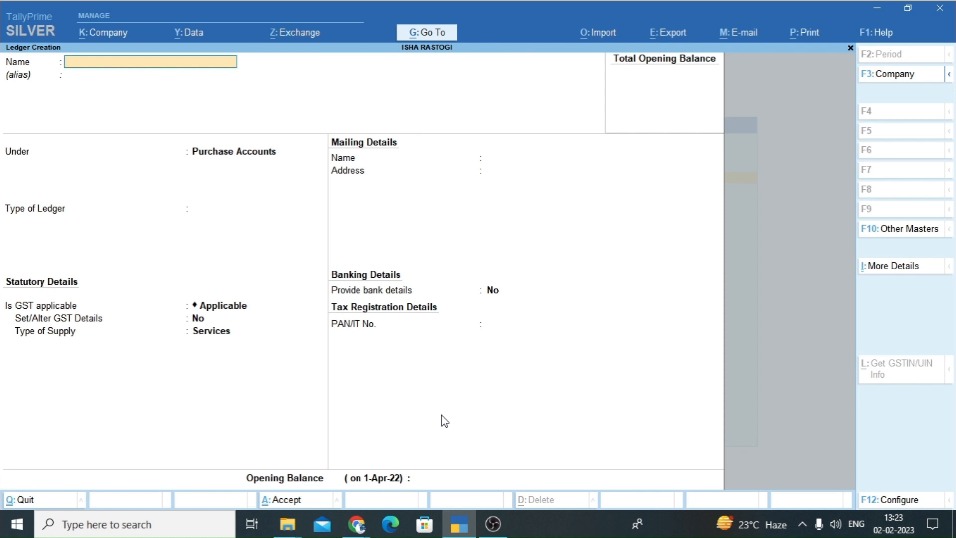
text(Dis.Allowed)
key(Return)
key(Return)
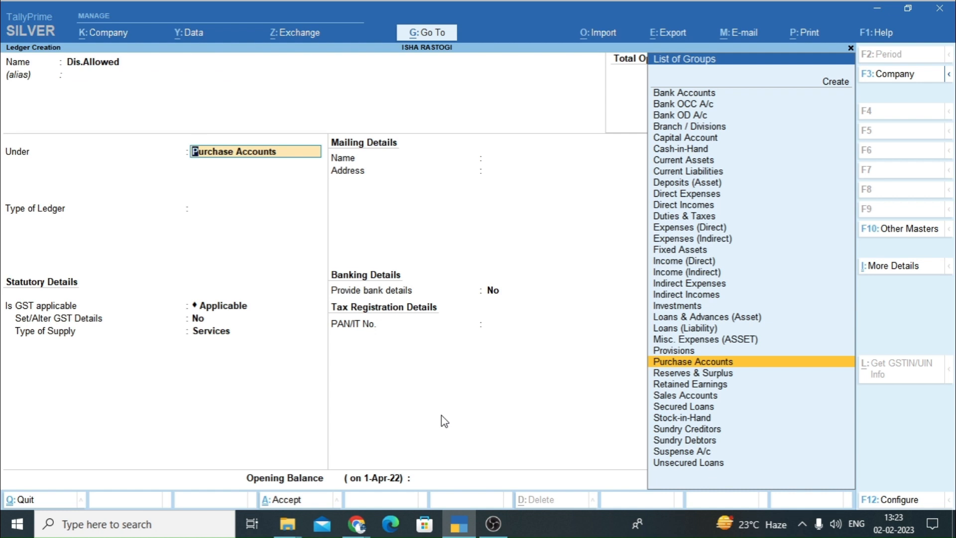
Place the Dis.Allowed ledger under Indirect Expenses, with ledger type Not Applicable and GST set to Applicable
text(Indi)
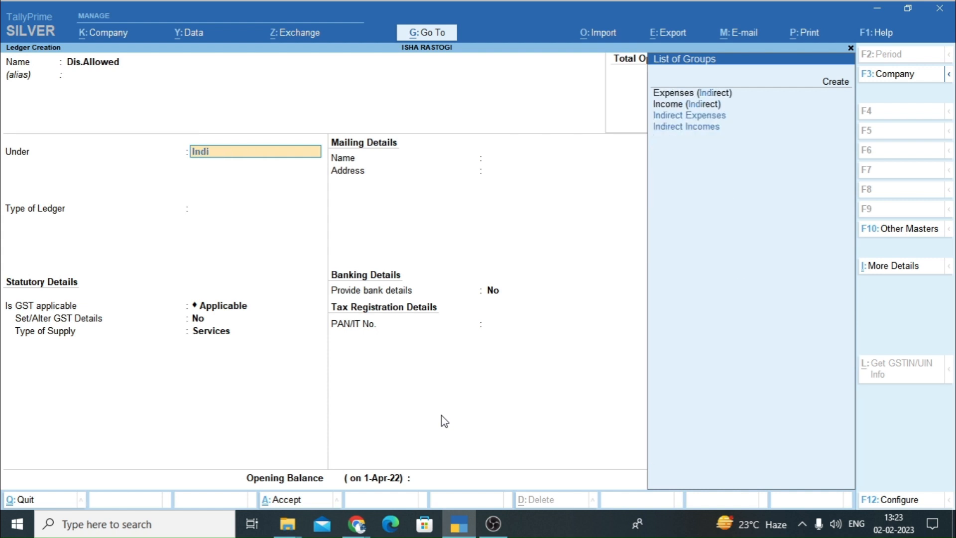
key(Down)
key(Down)
key(Down)
key(Up)
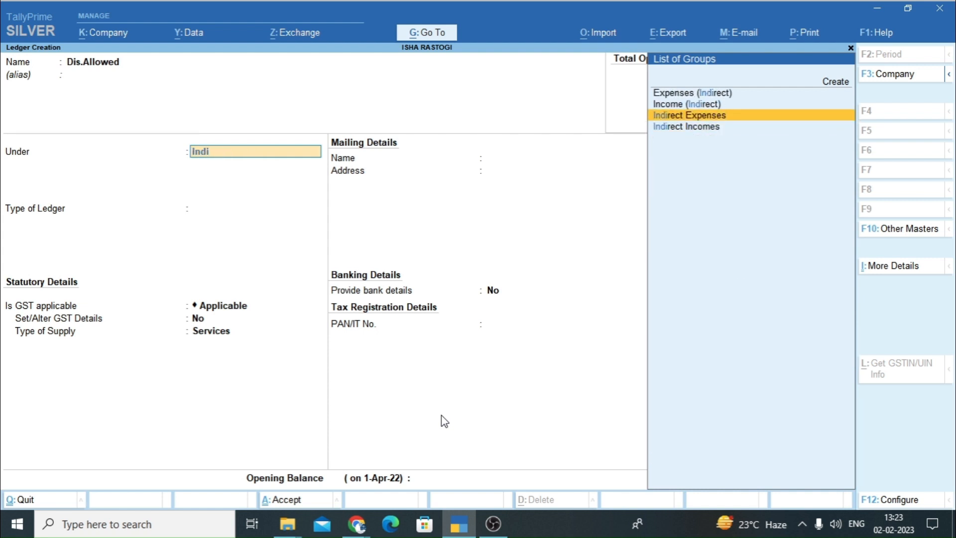
key(Return)
key(Return)
key(Return)
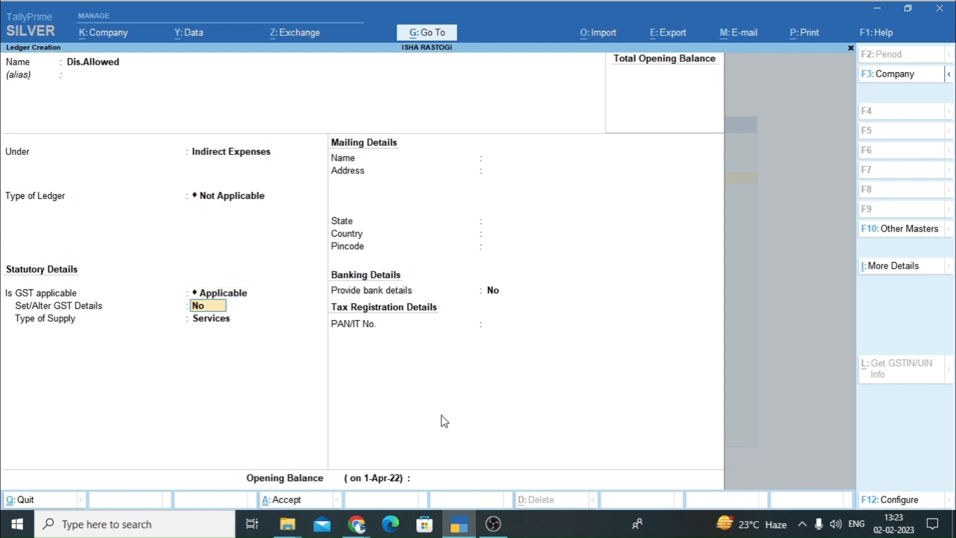
Keep Set/Alter GST Details at No, set the type of supply to Goods, and save the Dis.Allowed ledger
key(Return)
key(Up)
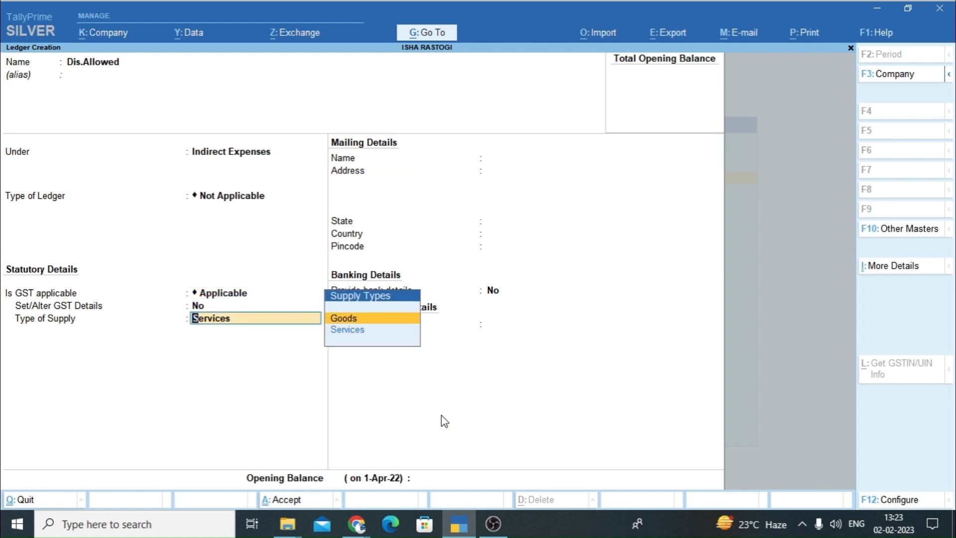
key(Return)
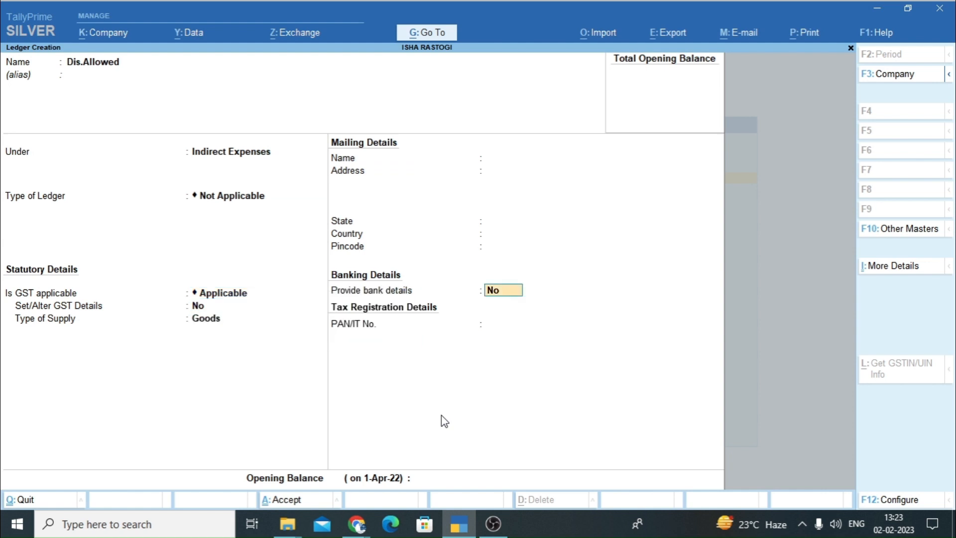
key(ctrl)
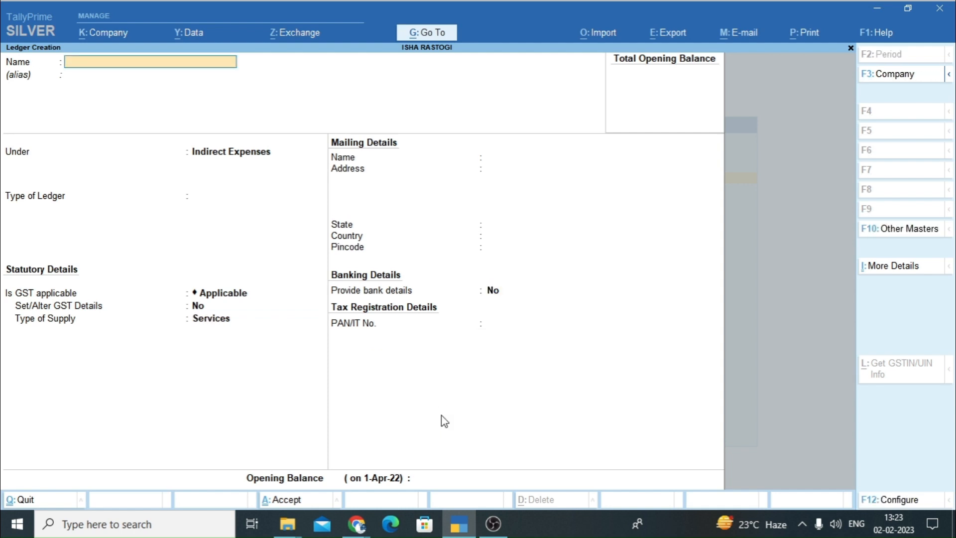
Name the next new ledger Dis. Rec. and place it under Indirect Incomes
text(Dis. Rec.)
key(Return)
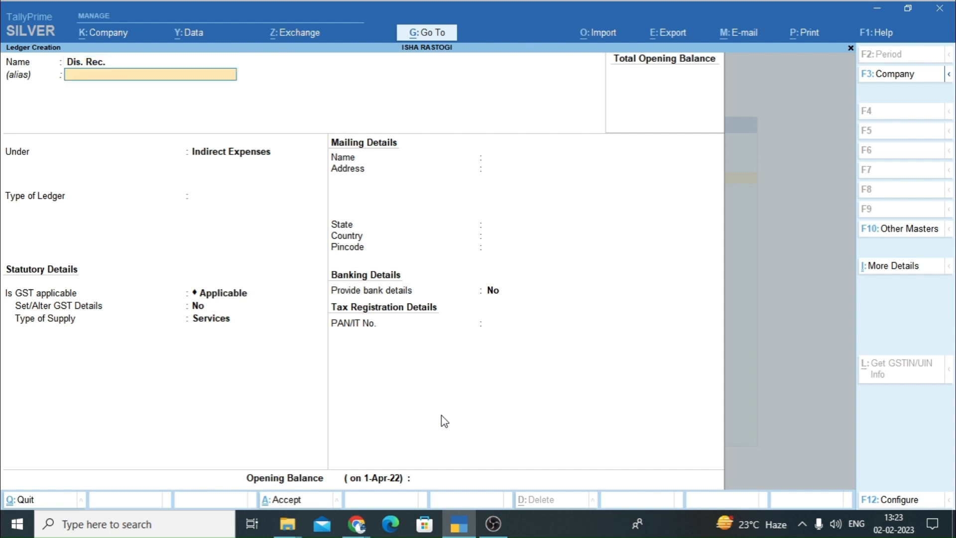
key(Return)
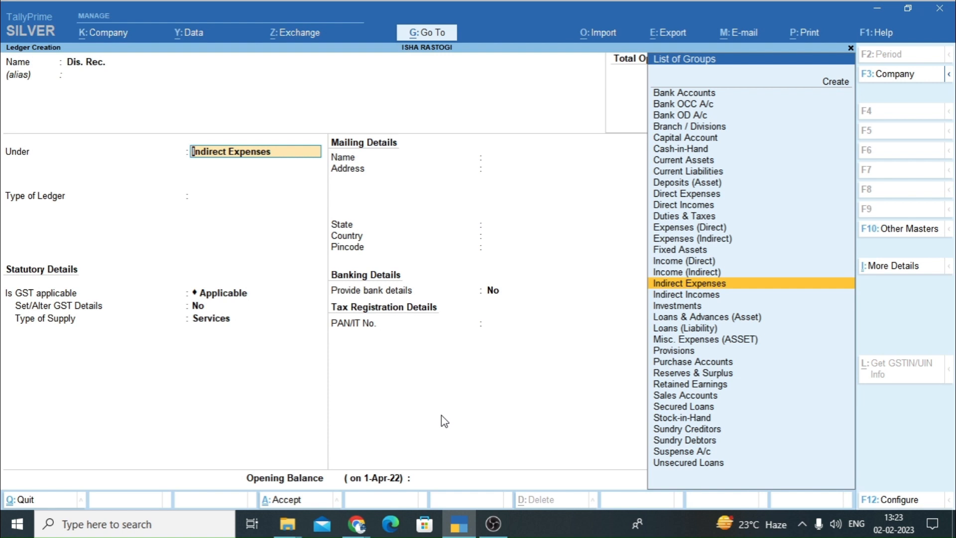
key(Down)
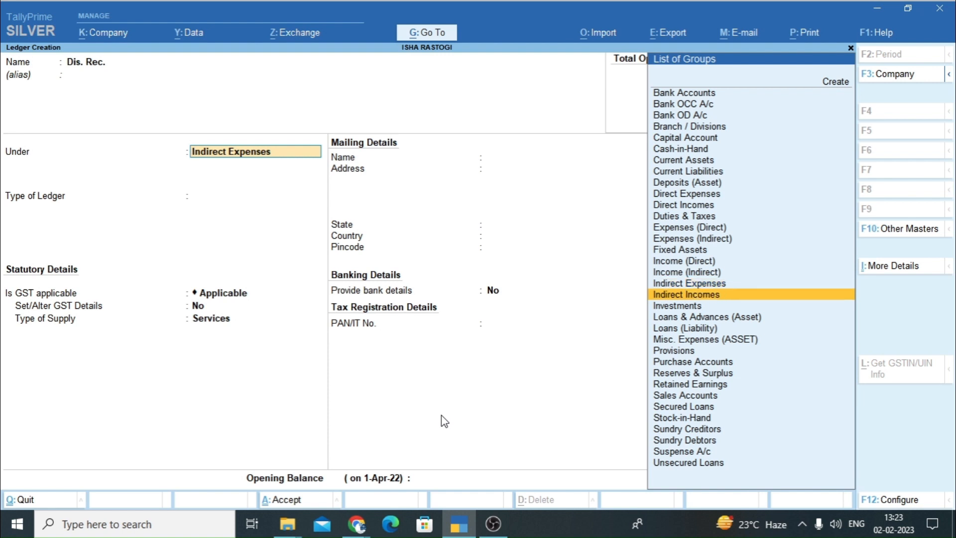
key(Return)
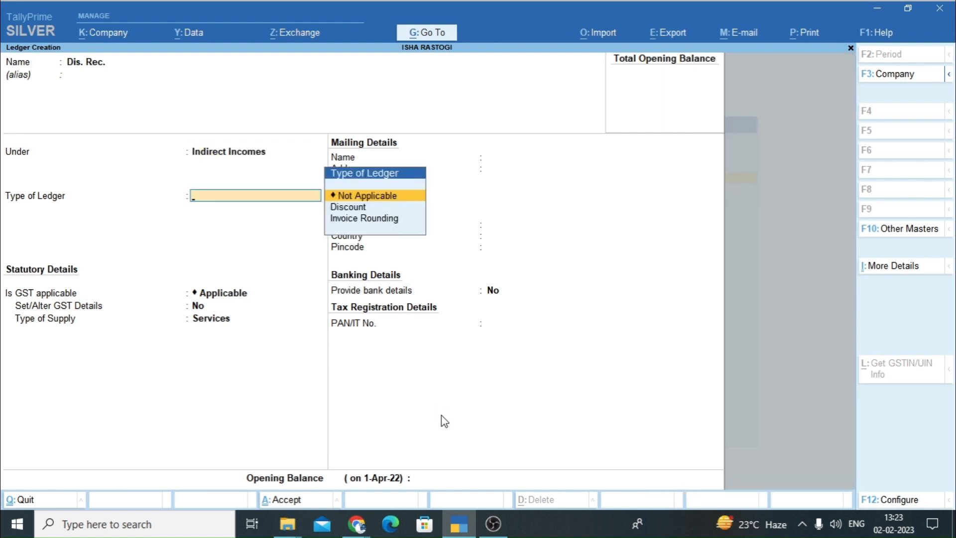
Complete the Dis. Rec. ledger with type Not Applicable, GST Applicable and supply type Goods, save it, and return to the Gateway of Tally
key(Return)
key(Return)
key(Return)
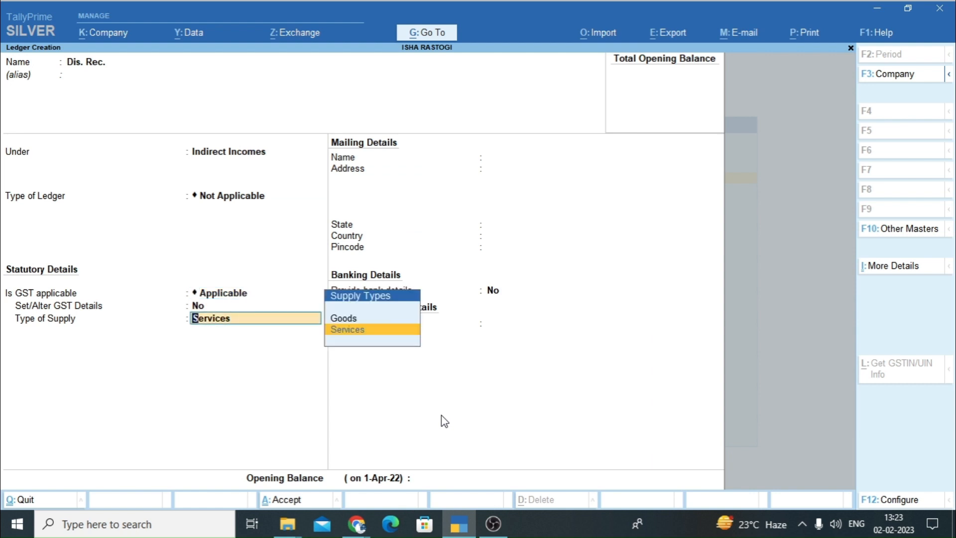
key(Up)
key(Return)
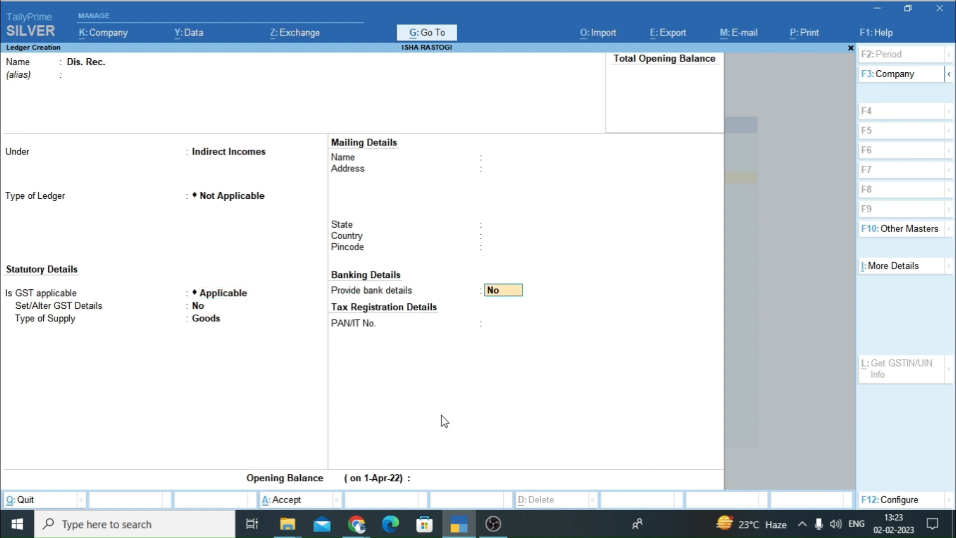
key(ctrl)
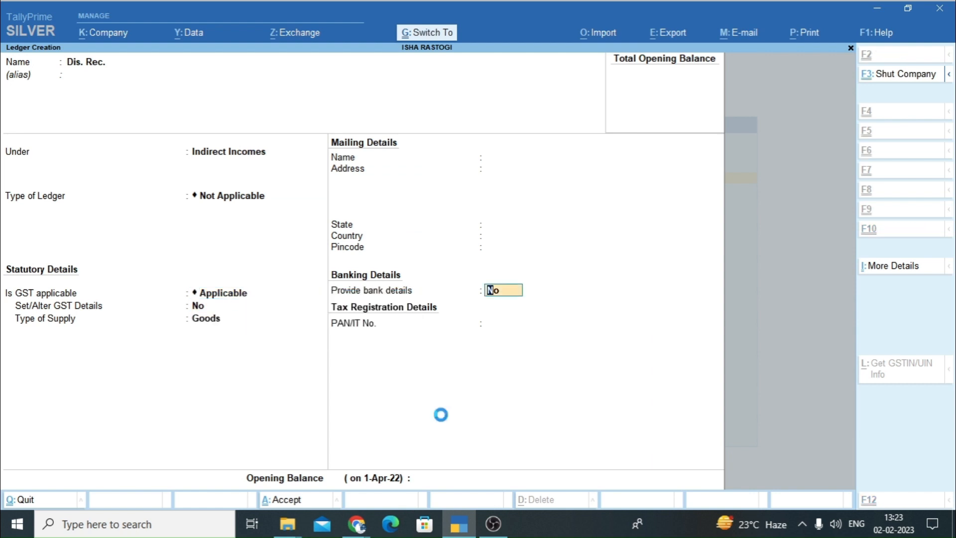
key(ctrl+a)
key(Escape)
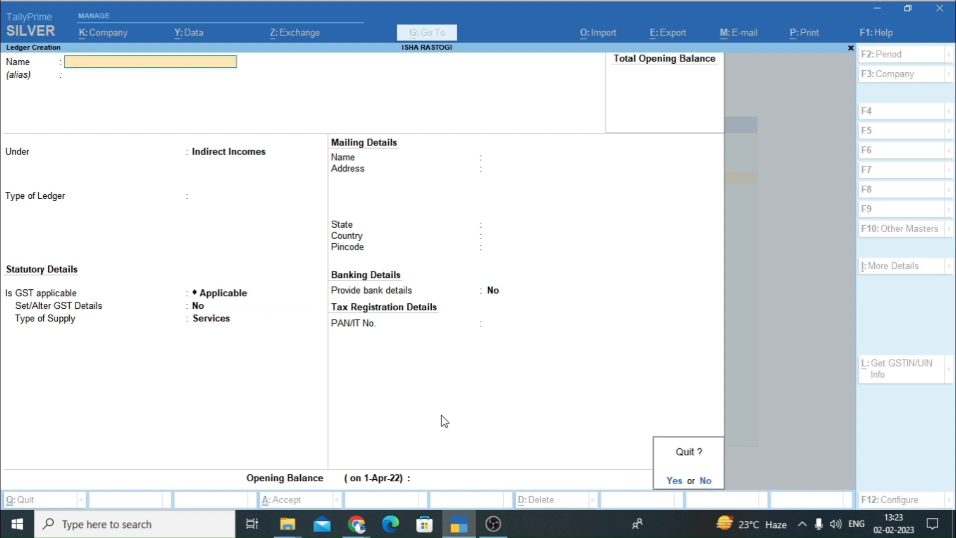
key(y)
key(Escape)
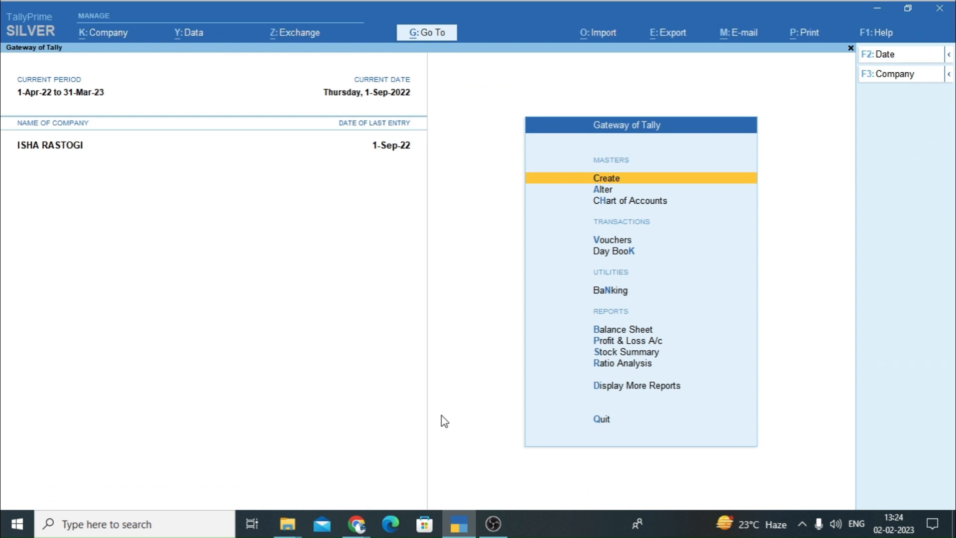
Start a purchase voucher in Accounting Invoice mode
key(v)
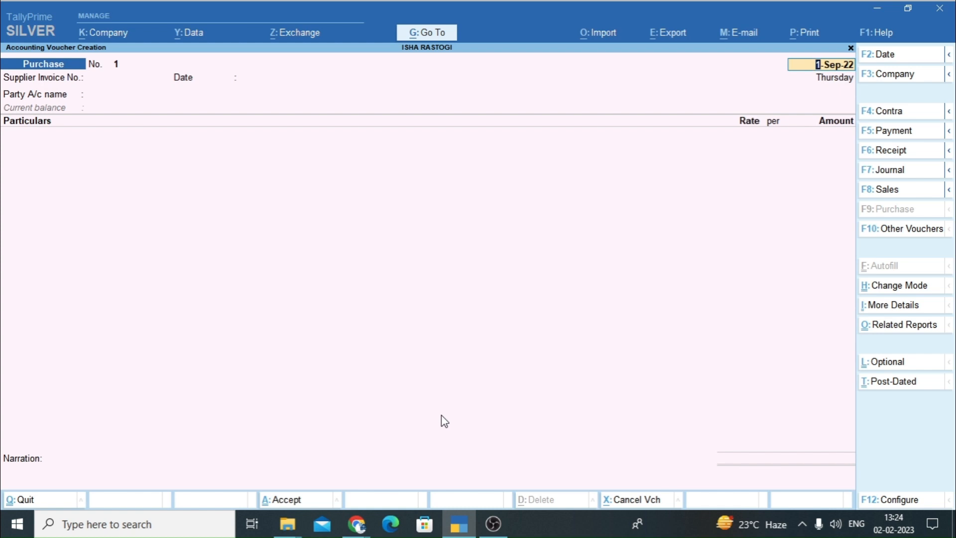
click(918, 286)
key(Down)
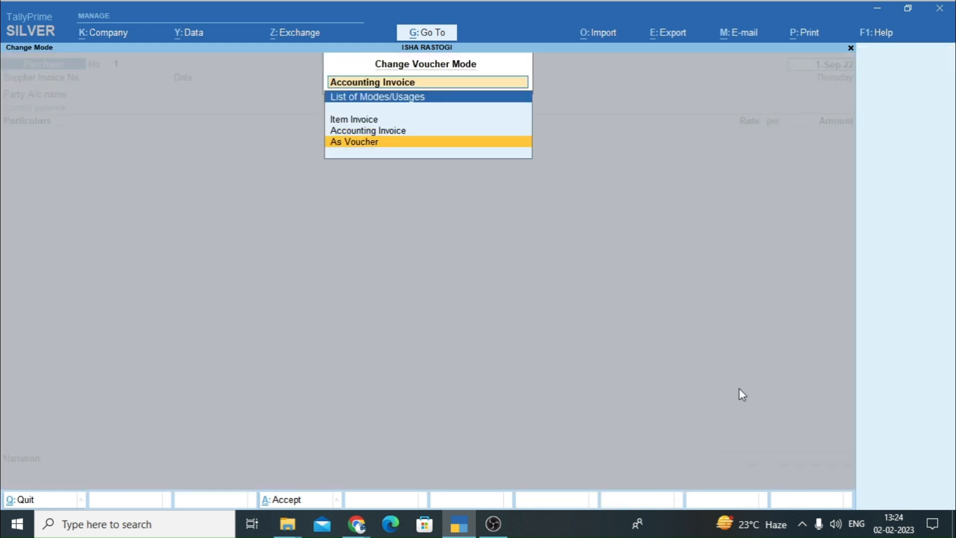
key(Return)
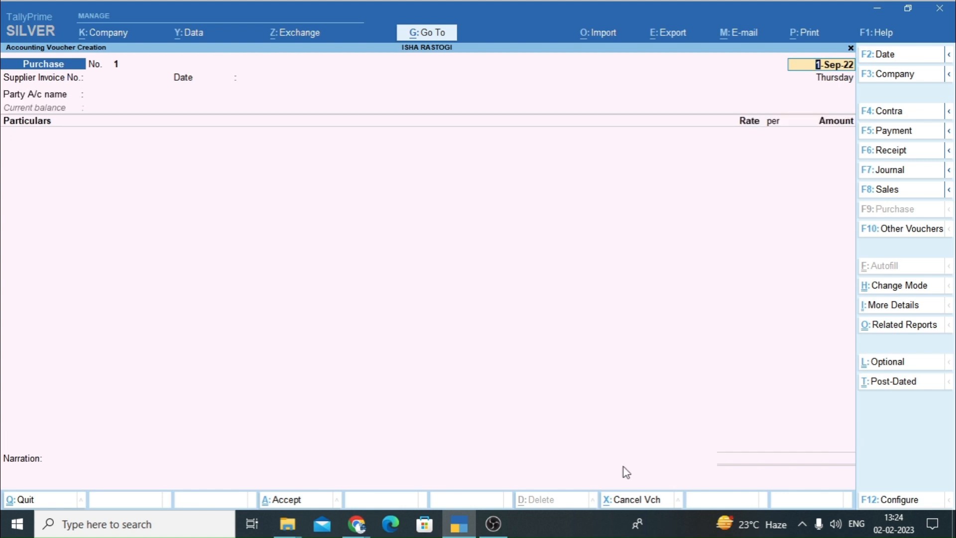
Accept the 1-Sep-22 voucher date and enter supplier invoice number 001 dated 1-Sep-22
key(Return)
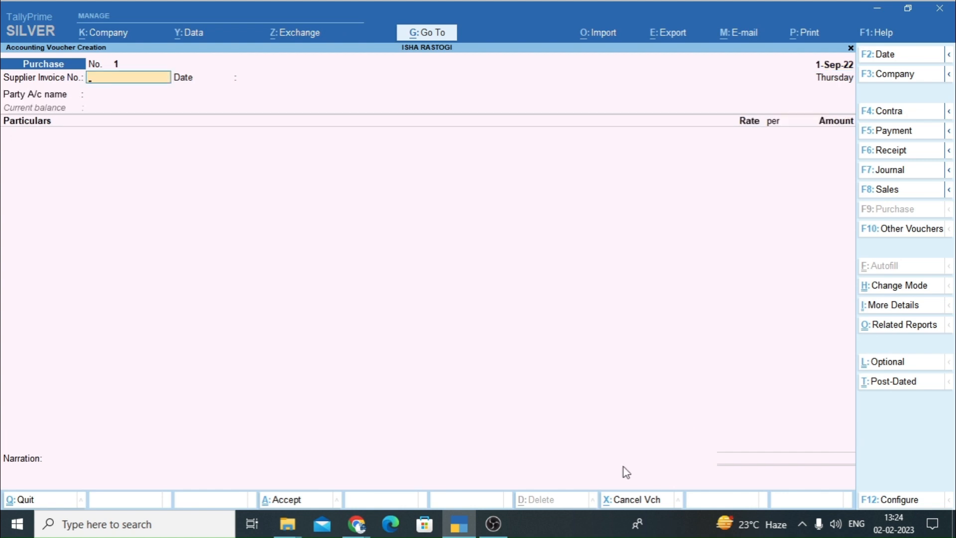
text(001)
key(Return)
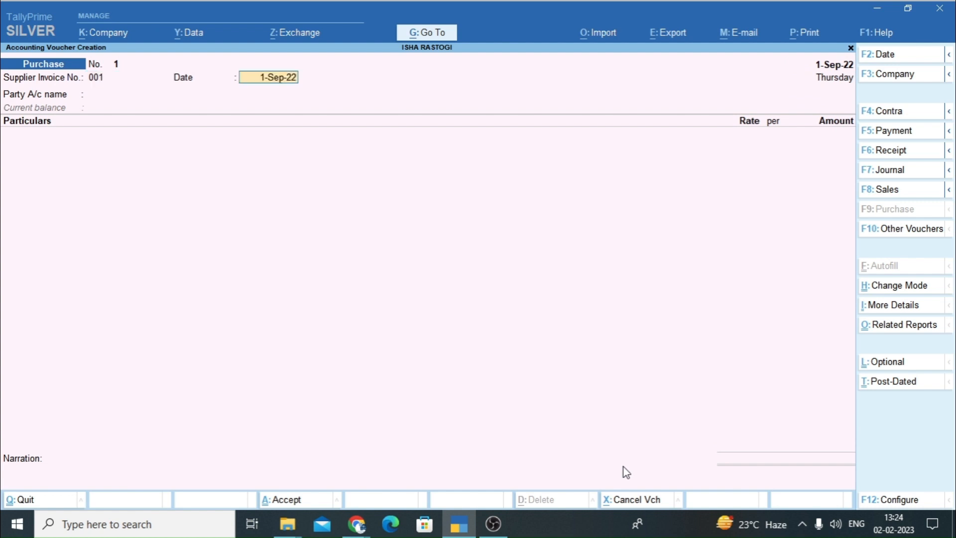
key(Return)
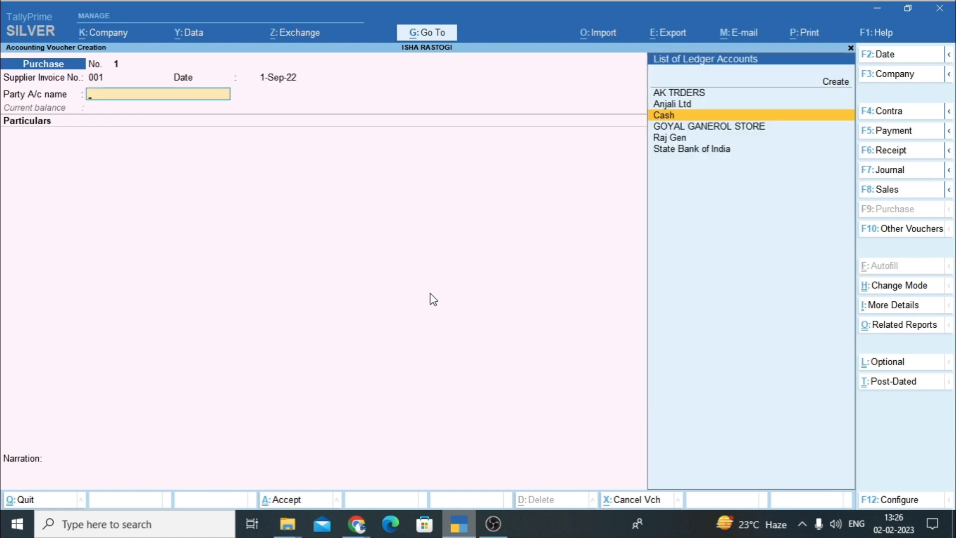
Set the party account to Cash and accept the receipt and party details as they are
key(Return)
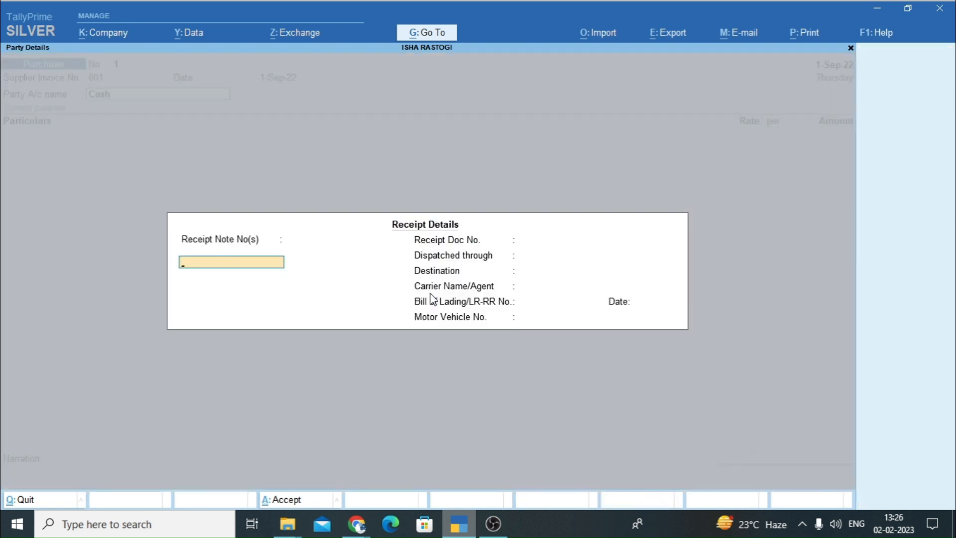
key(ctrl+a)
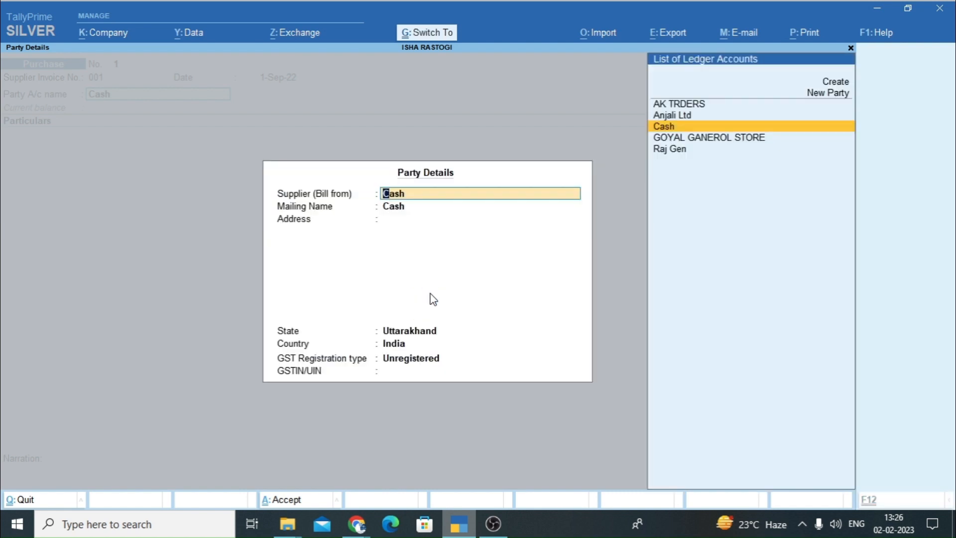
key(ctrl+a)
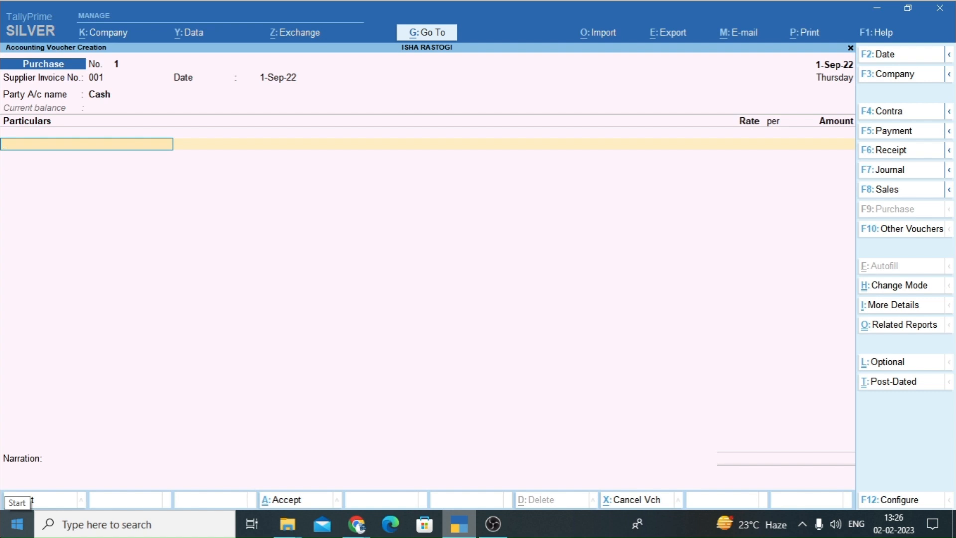
Add the Purchase ledger to the particulars with an amount of 50000
text(Pu)
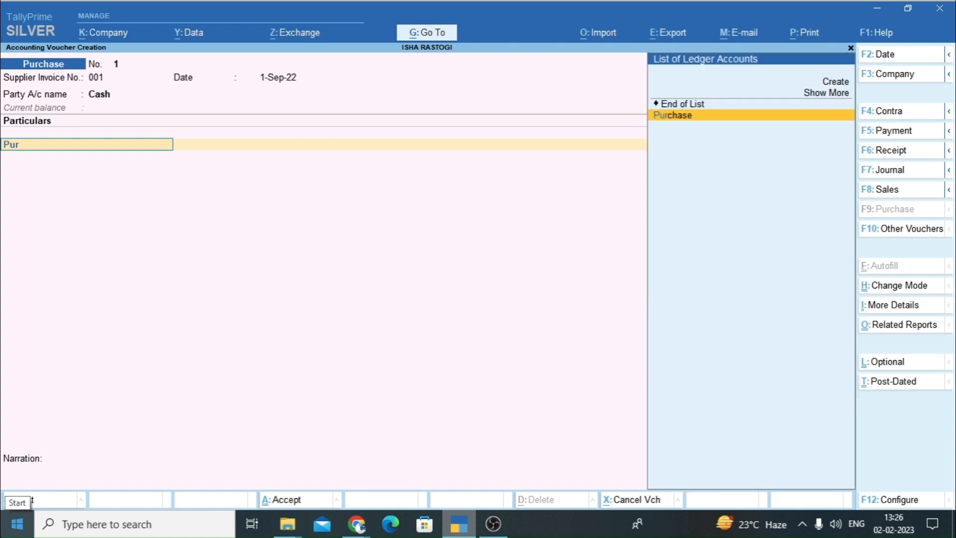
text(r)
key(Return)
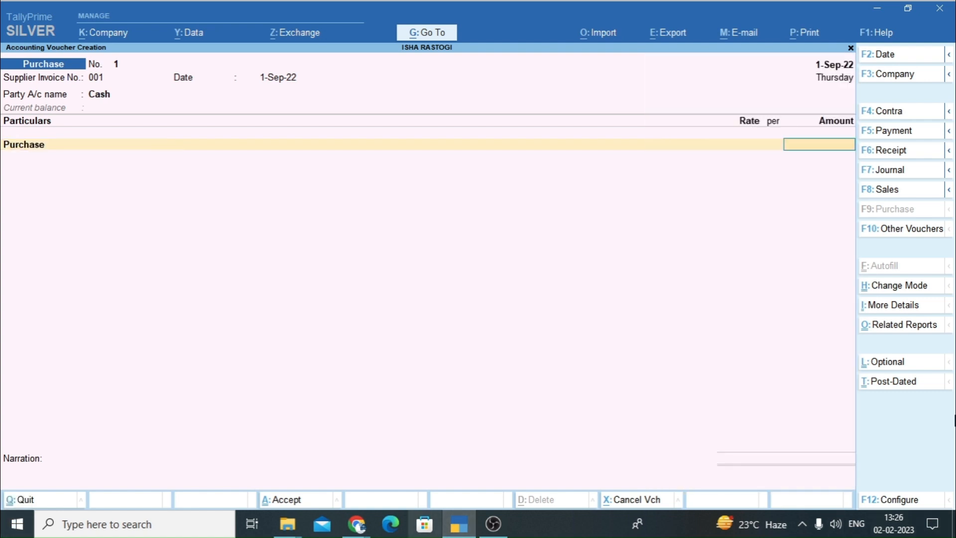
text(50000)
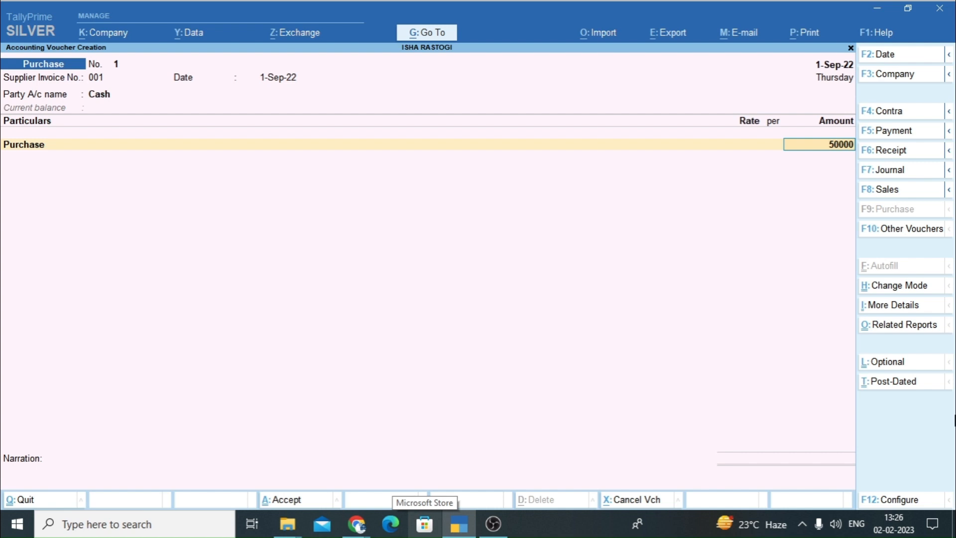
key(Return)
key(Return)
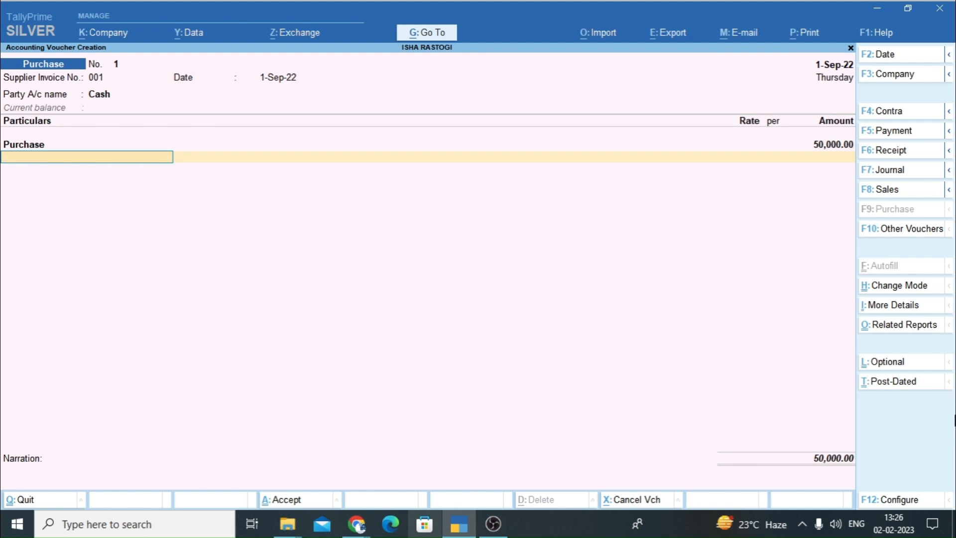
Add the Dis. Rec. ledger below Purchase at a rate of 10% and end the particulars list
text(Dis)
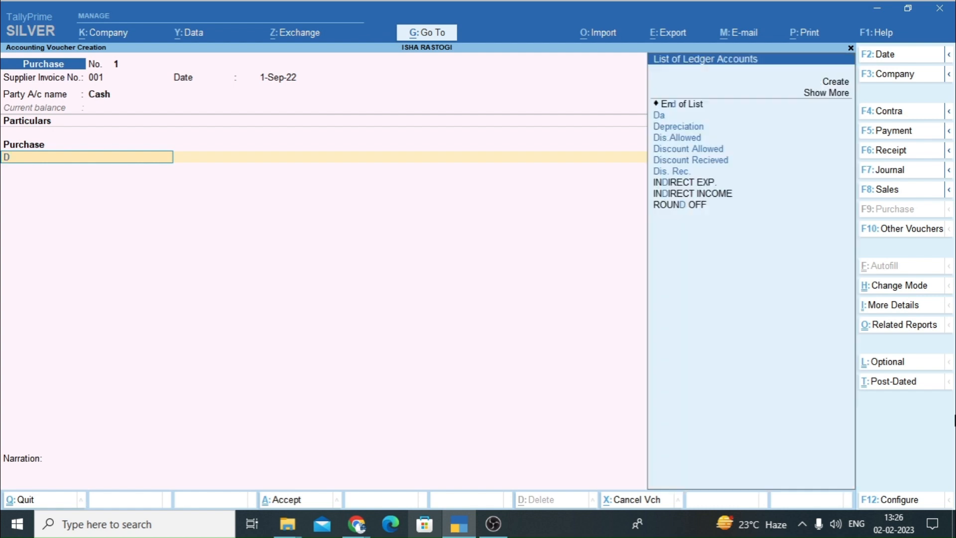
key(Down)
key(Down)
key(Down)
key(Down)
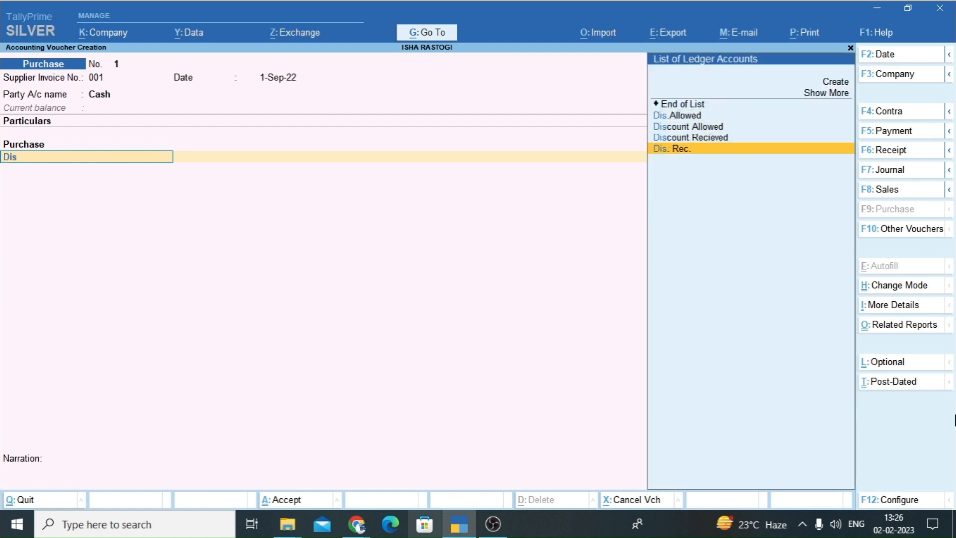
key(Return)
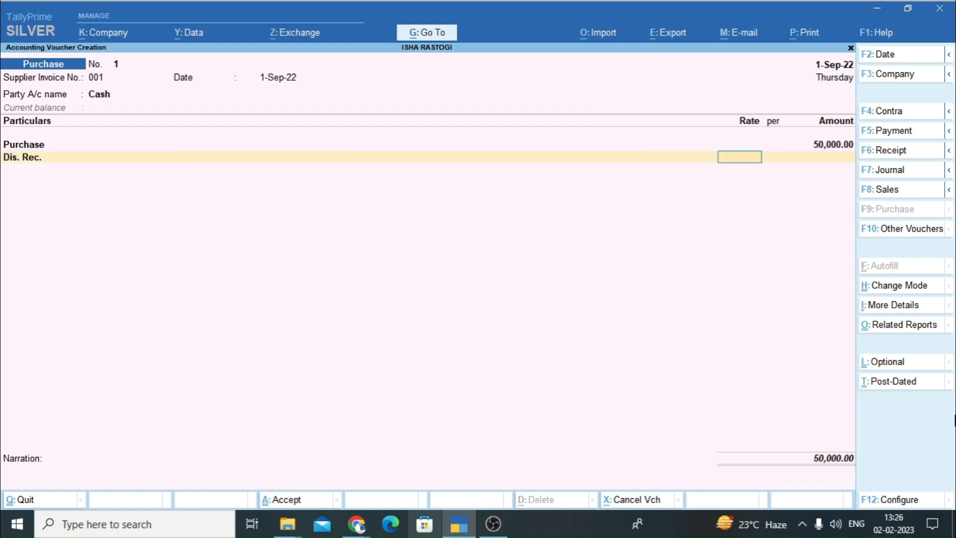
text(10)
key(Return)
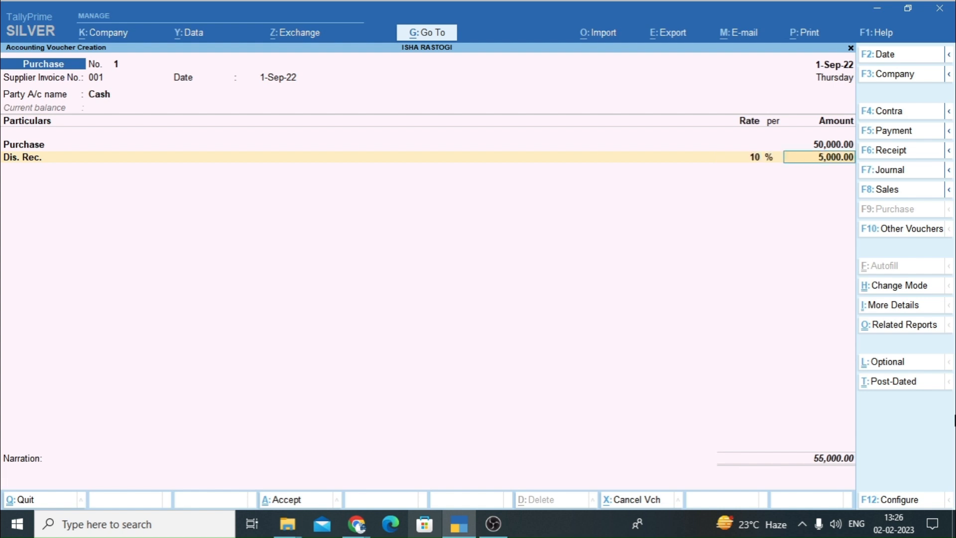
key(Return)
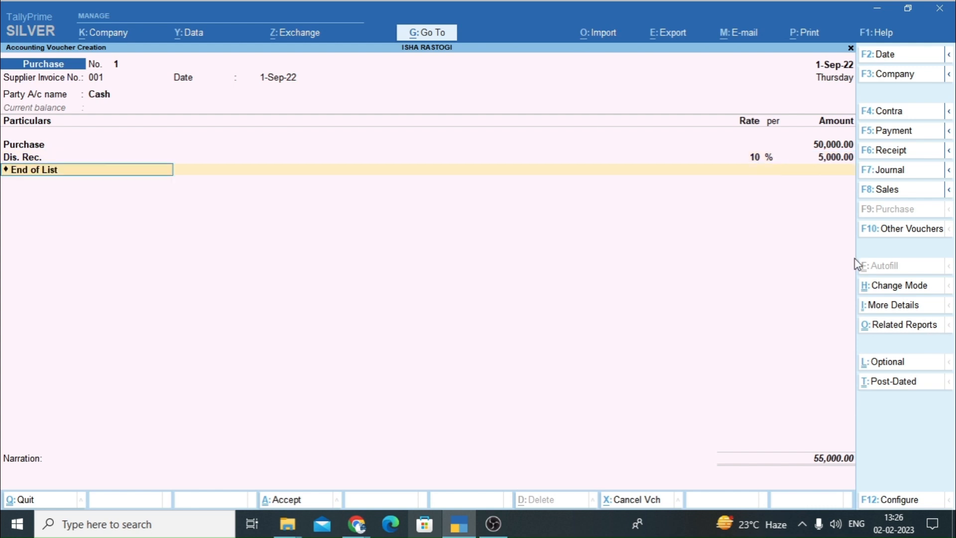
key(Return)
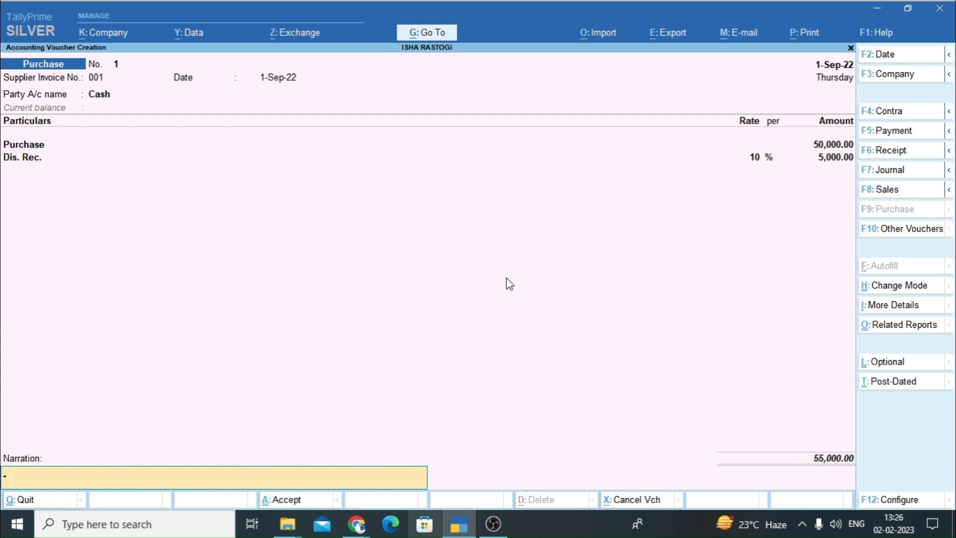
Change the Dis. Rec. rate to (-)10% so the discount is deducted, and accept the calculated amount
key(BackSpace)
key(BackSpace)
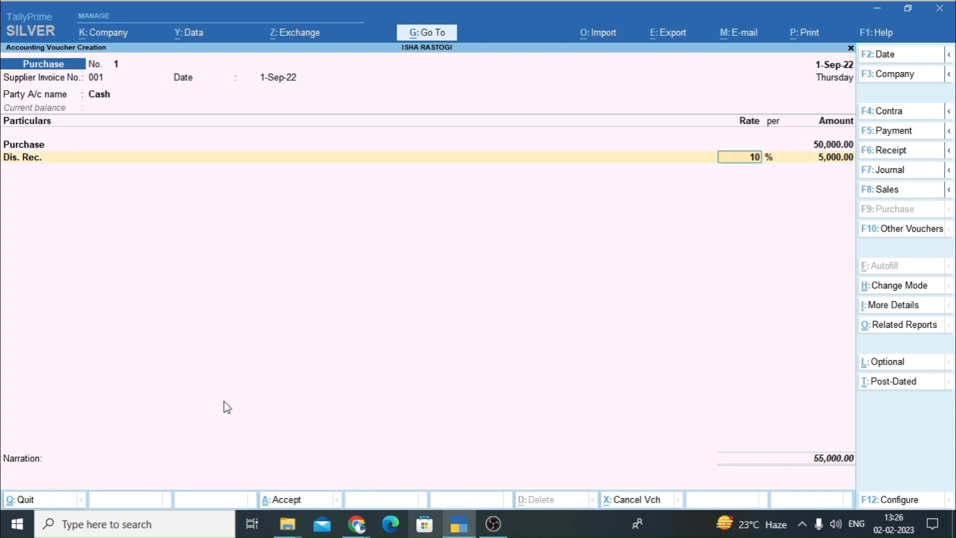
text(-10)
key(BackSpace)
key(BackSpace)
key(BackSpace)
text((-)10)
key(Return)
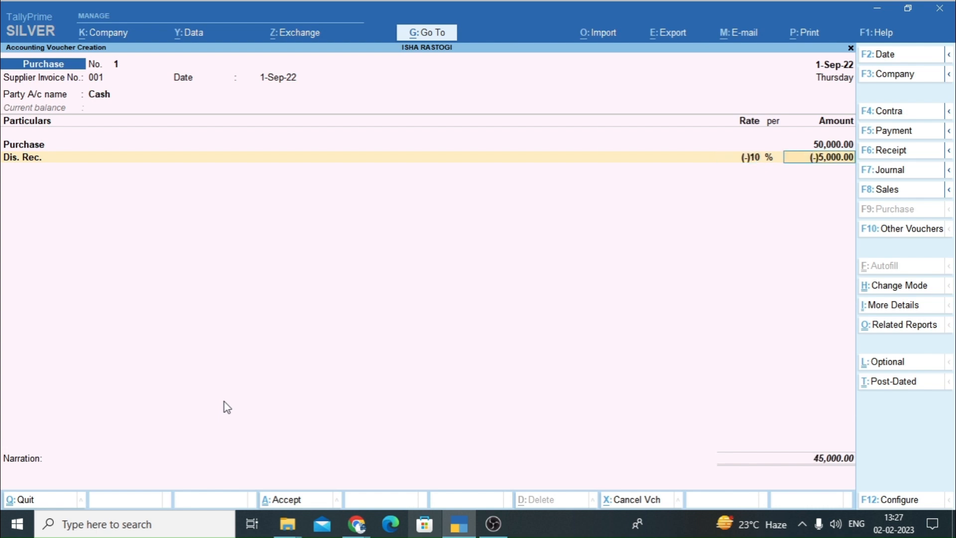
key(Return)
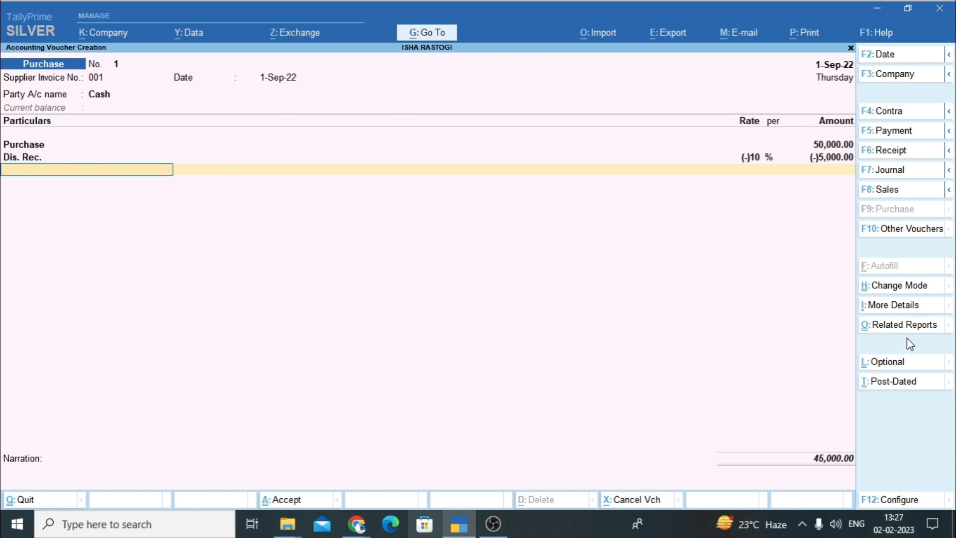
Switch the purchase voucher to As Voucher mode and save it
click(929, 292)
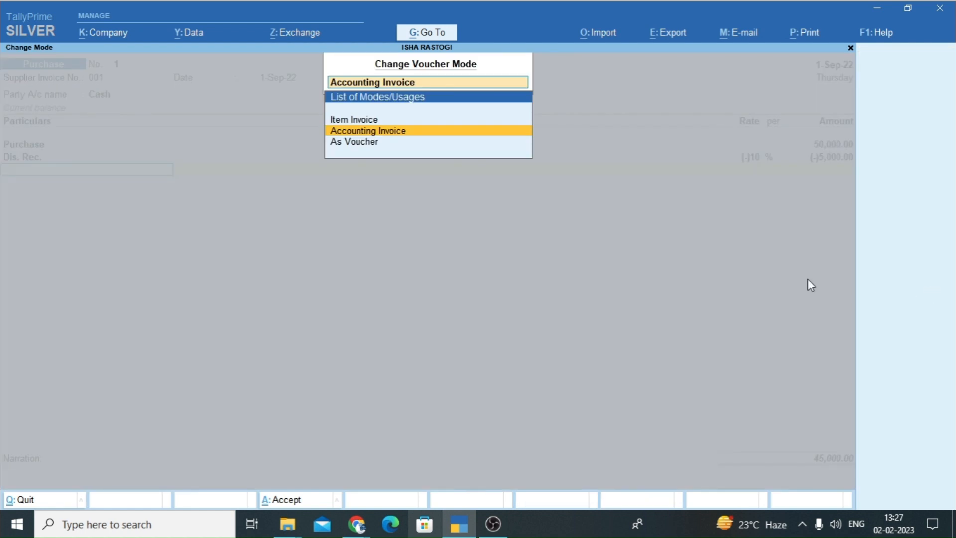
key(Down)
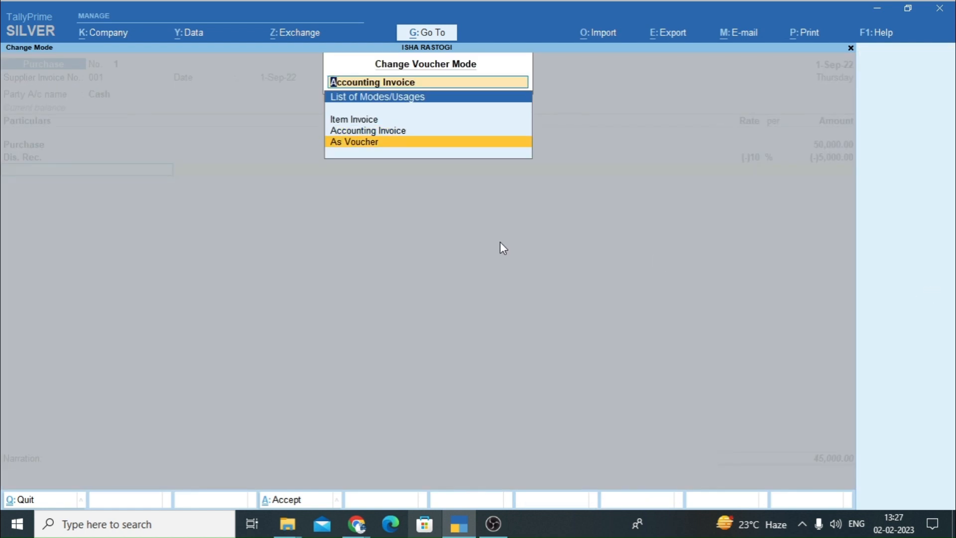
key(Return)
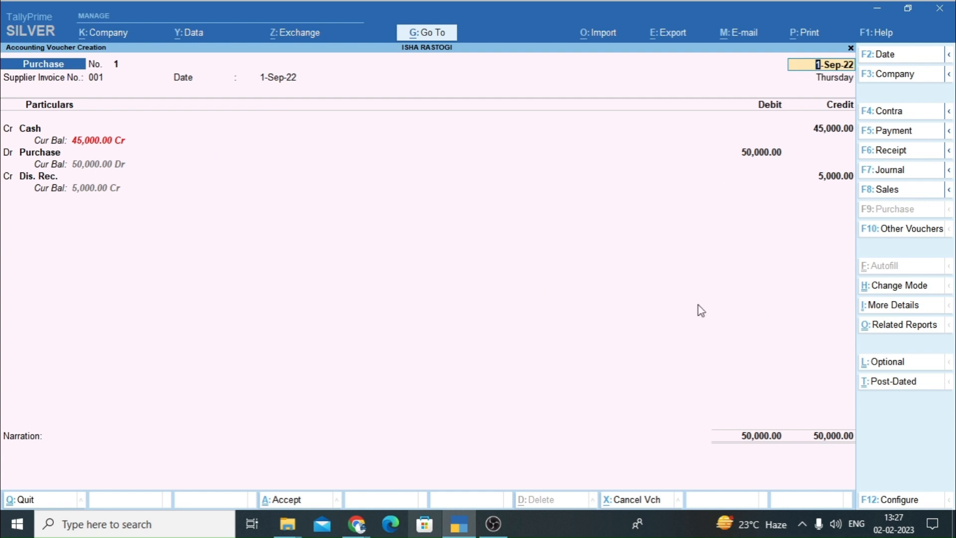
key(ctrl+a)
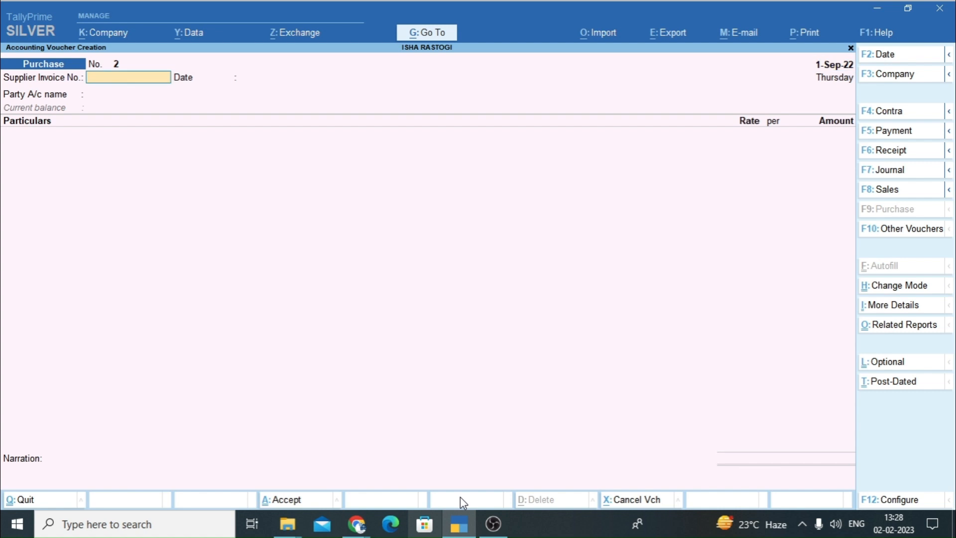
Start a sales voucher in Accounting Invoice mode and accept the 1-Sep-22 date
key(F8)
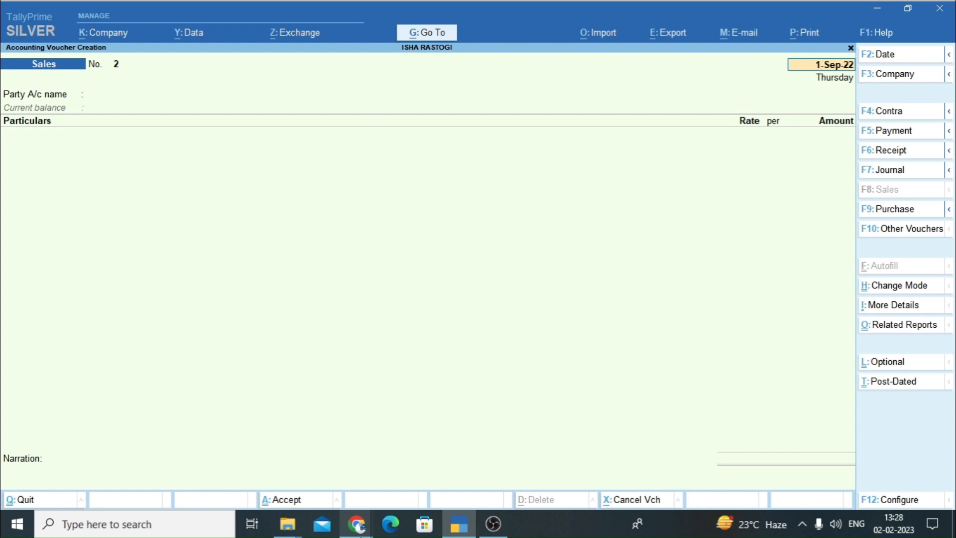
key(ctrl)
key(ctrl+h)
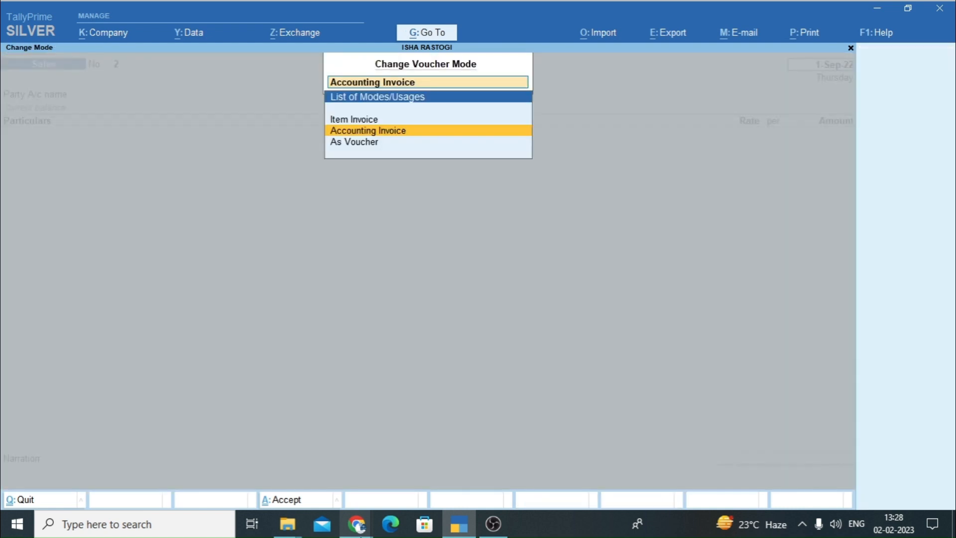
key(Return)
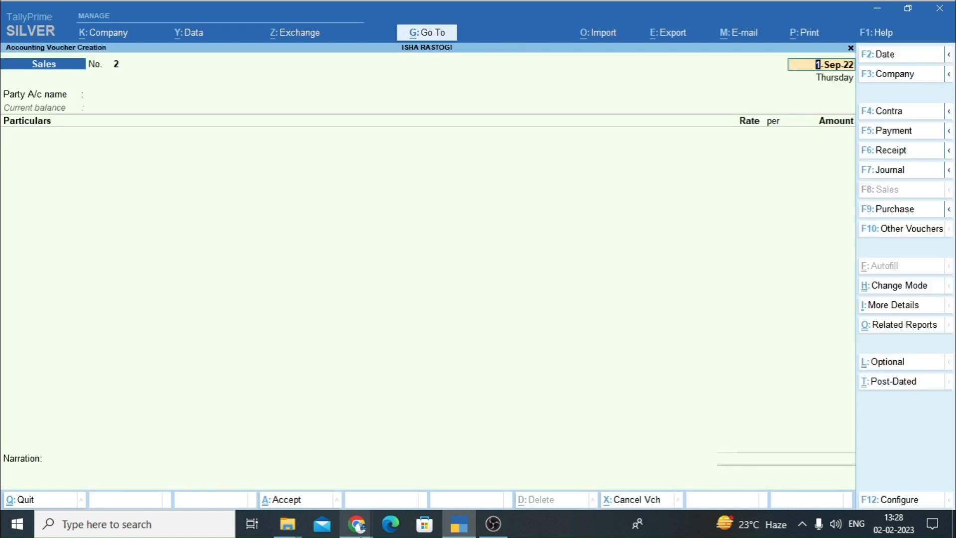
key(Return)
key(Return)
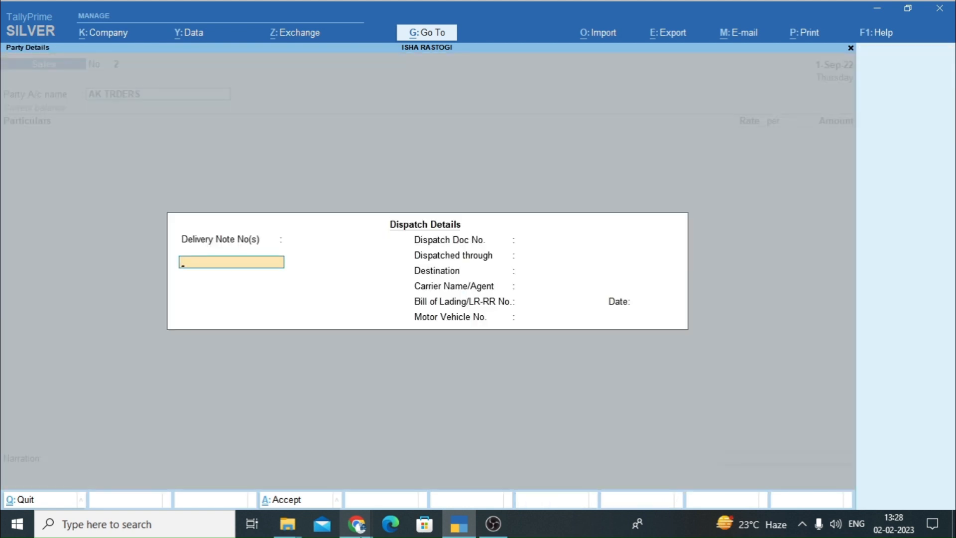
key(Escape)
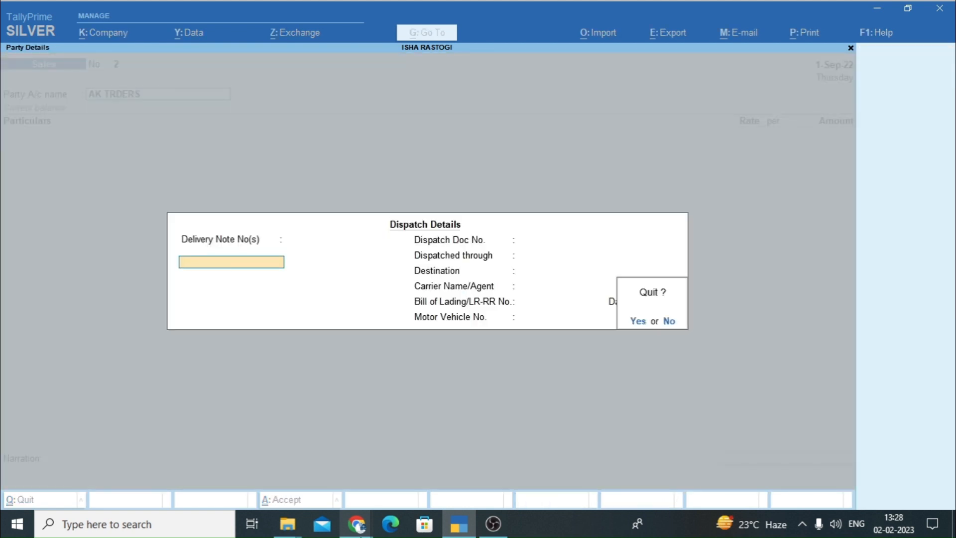
key(y)
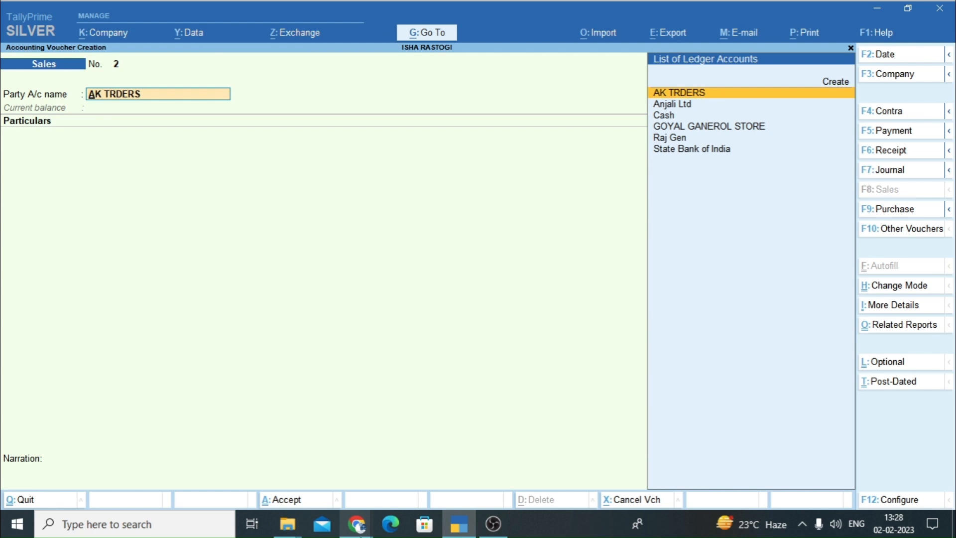
Set the sales voucher's party account to Cash and accept the dispatch and party details as they are
key(Down)
key(Down)
key(Return)
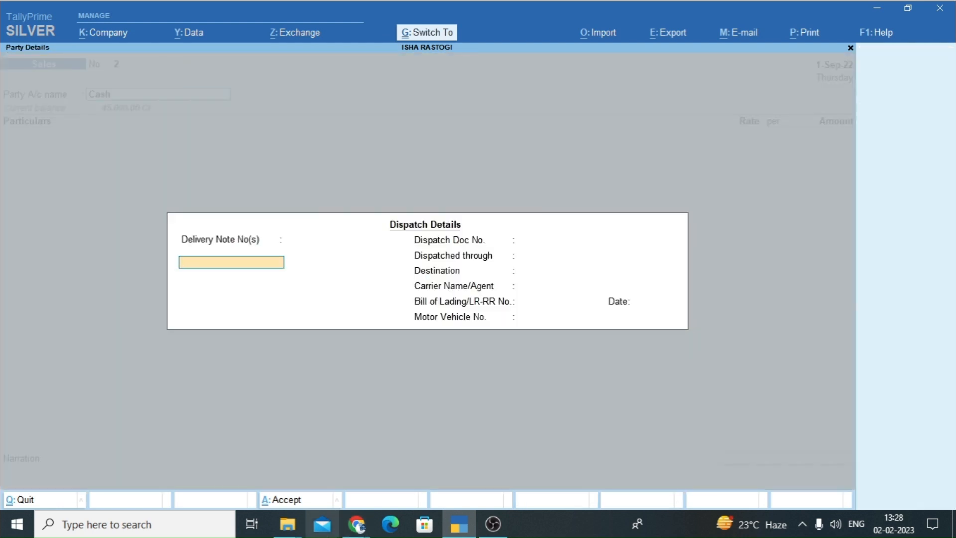
key(Escape)
key(ctrl+a)
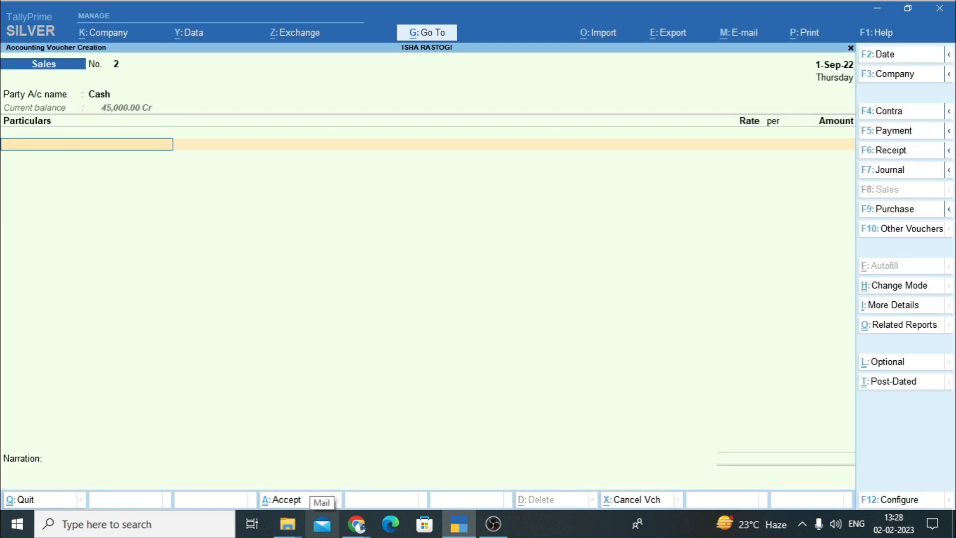
Add the SALES ledger to the particulars with an amount of 50000, leaving the tax classification blank
text(Sale)
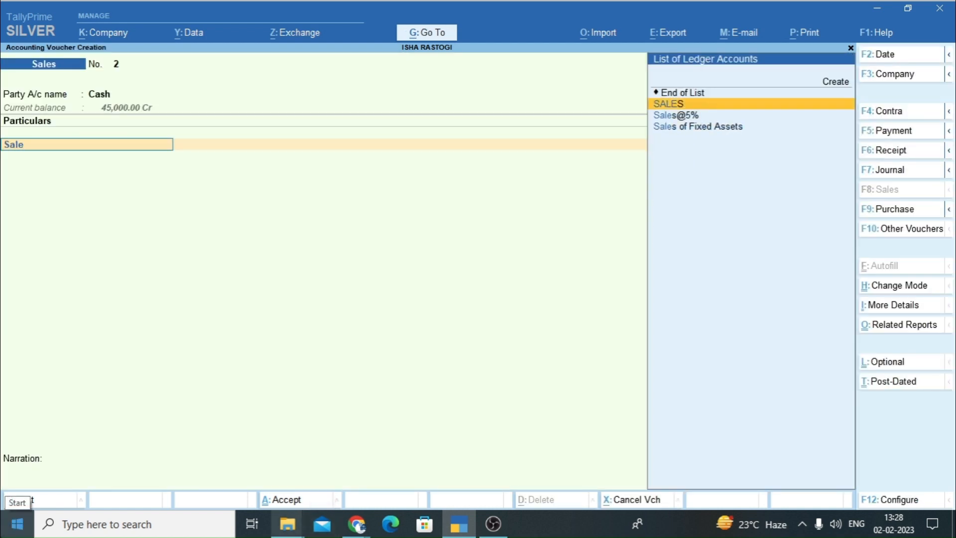
key(Return)
text(50000)
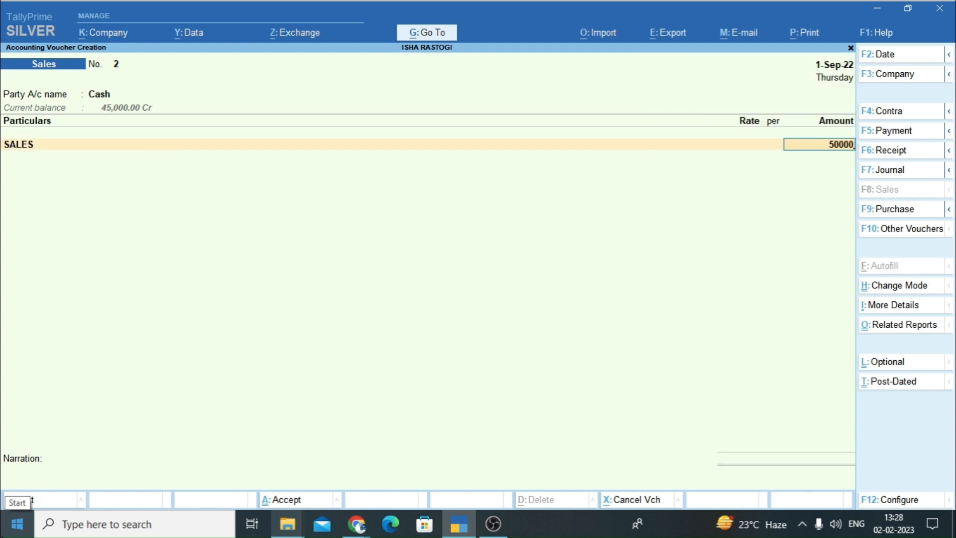
key(Return)
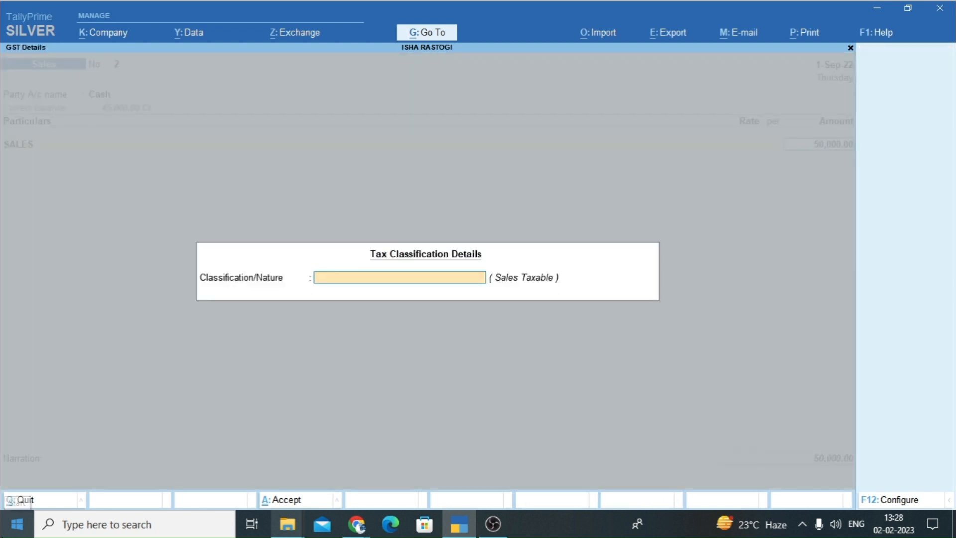
key(Return)
Add the Dis.Allowed ledger below SALES at a rate of (-)10% and save the sales voucher
text(Dis)
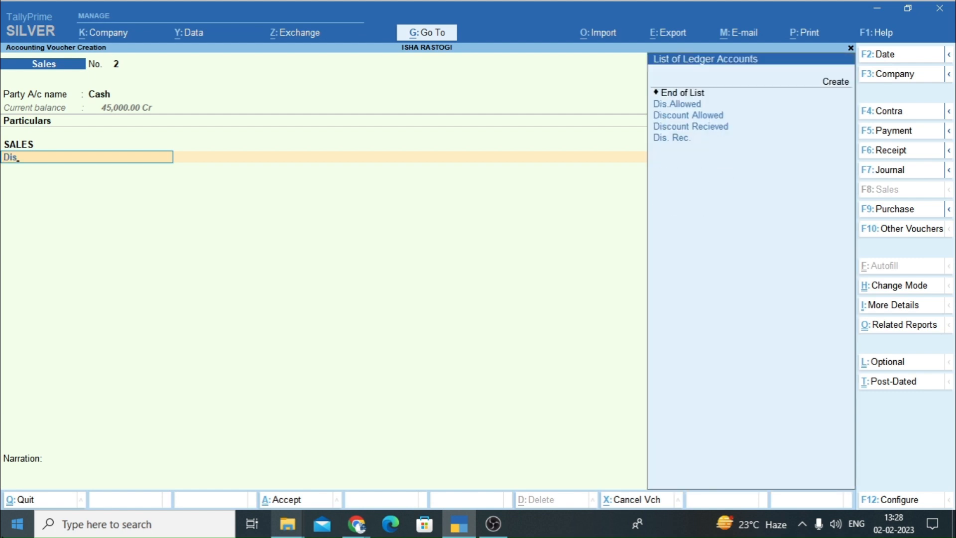
key(Down)
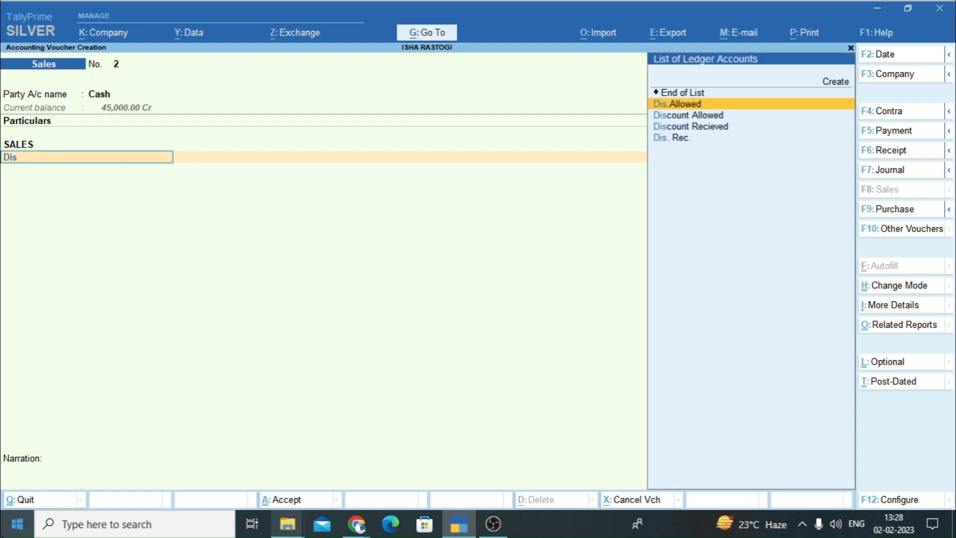
key(Down)
key(Up)
key(Return)
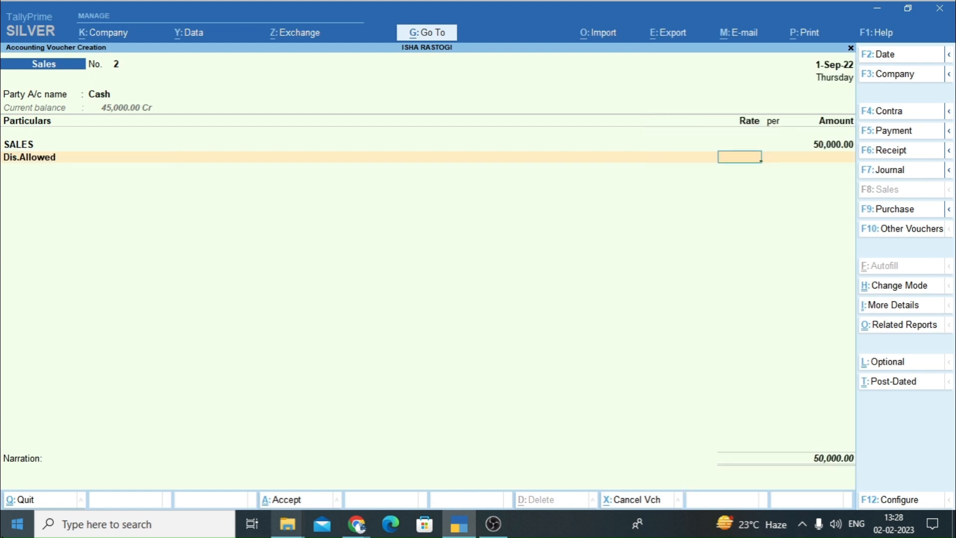
text(-)10)
key(Return)
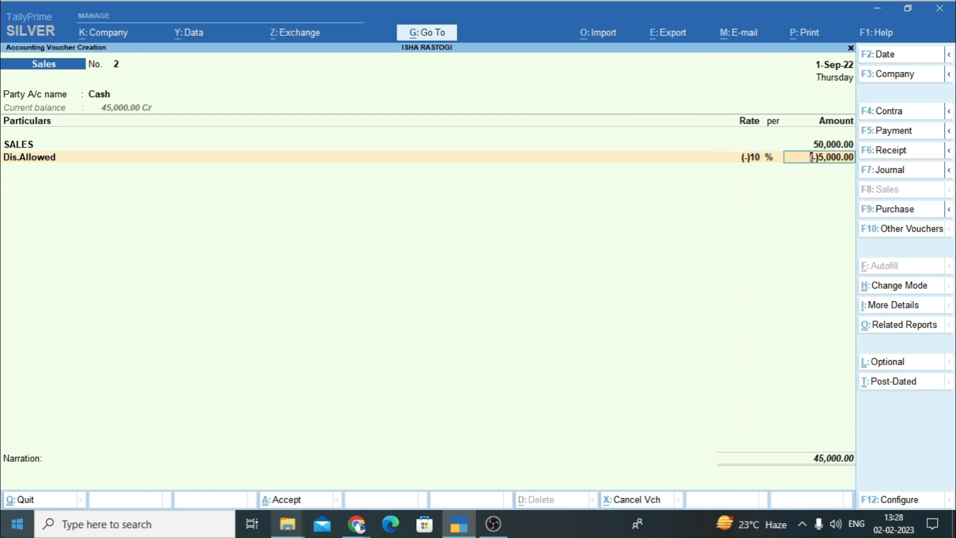
key(Return)
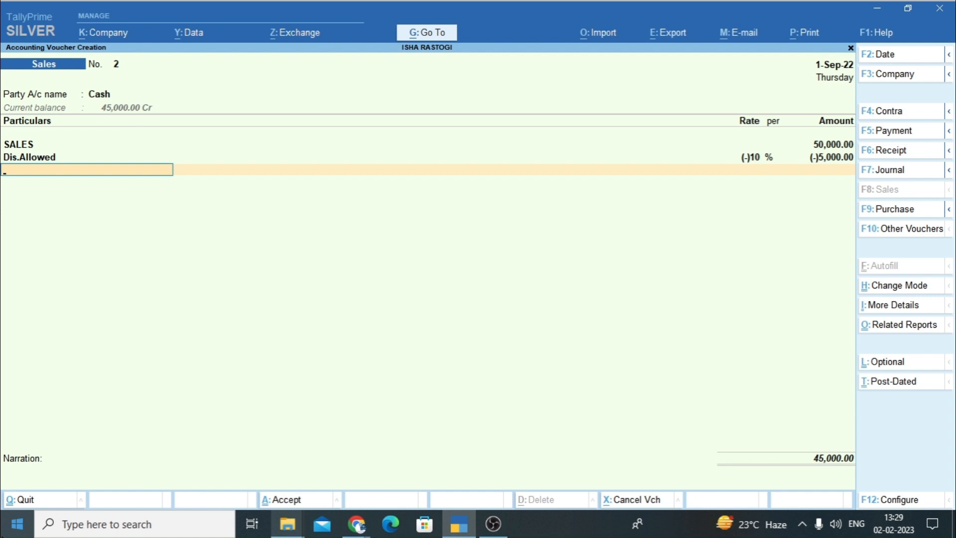
key(ctrl)
key(ctrl+a)
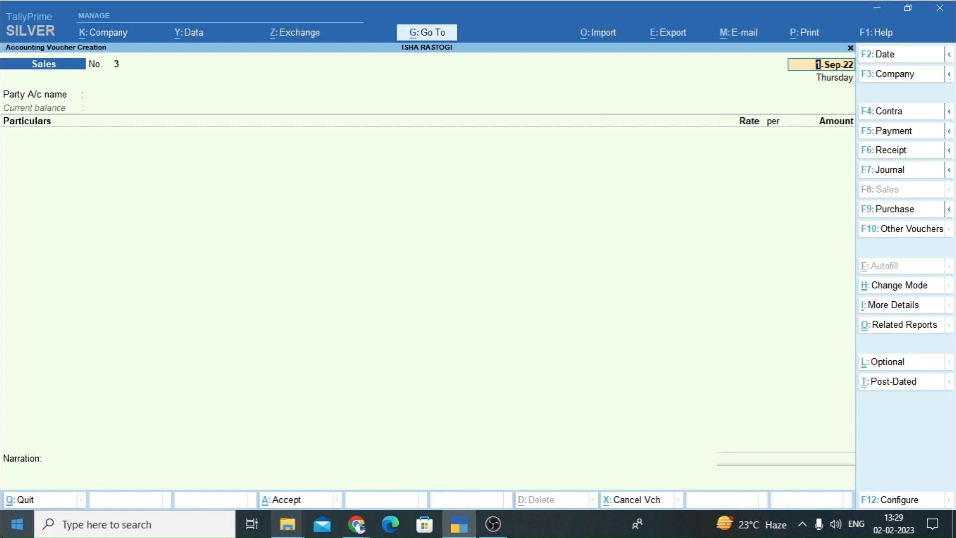
Begin another sales voucher dated 1-Sep-22 with Cash as party account, accepting the blank dispatch details and the party details
key(Return)
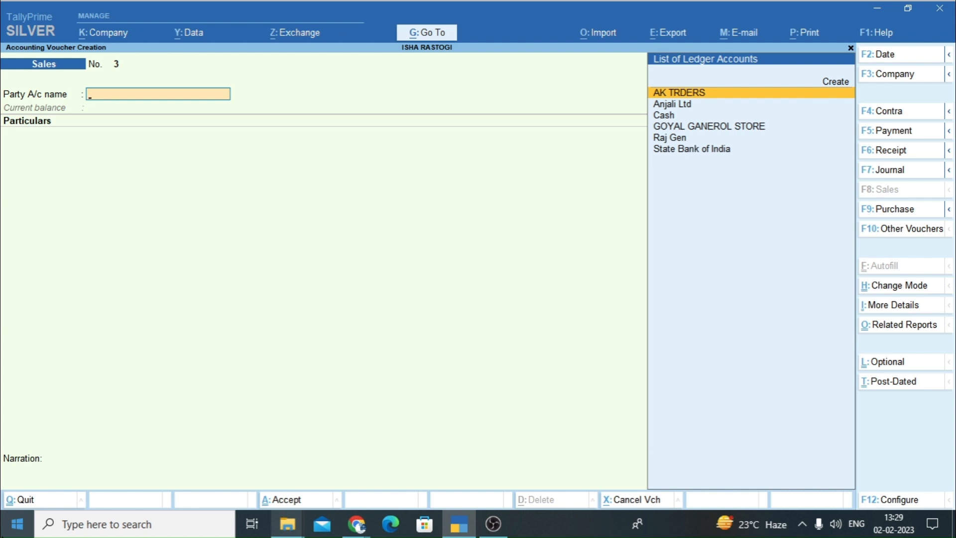
key(Down)
key(Down)
key(Return)
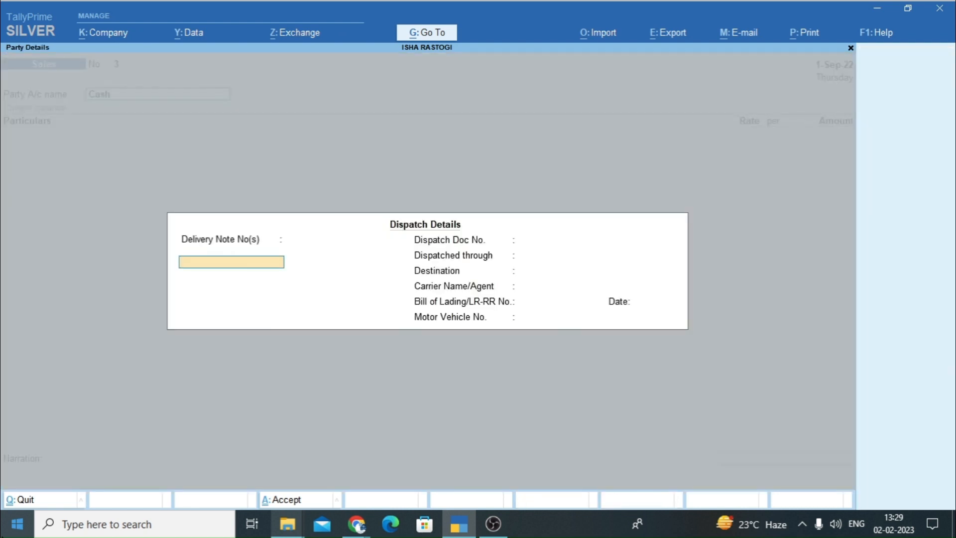
key(ctrl+a)
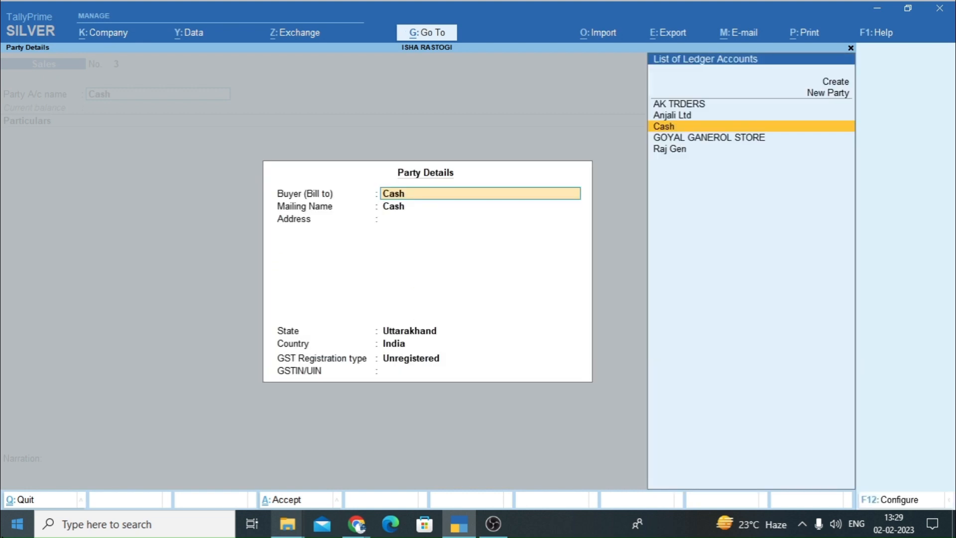
key(ctrl+a)
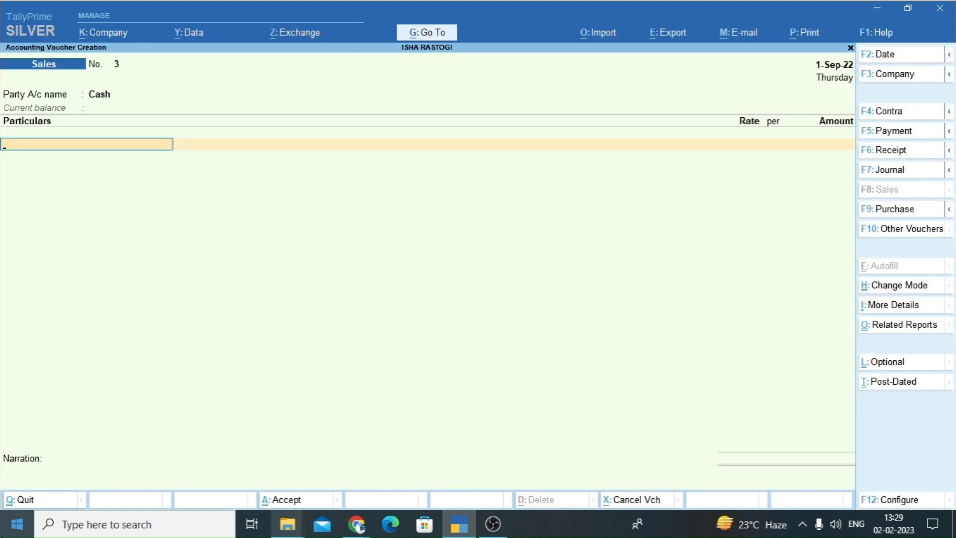
Add the SALES ledger with an amount of 45000, leave the tax classification blank, and save the cash sales voucher
text(SaleS)
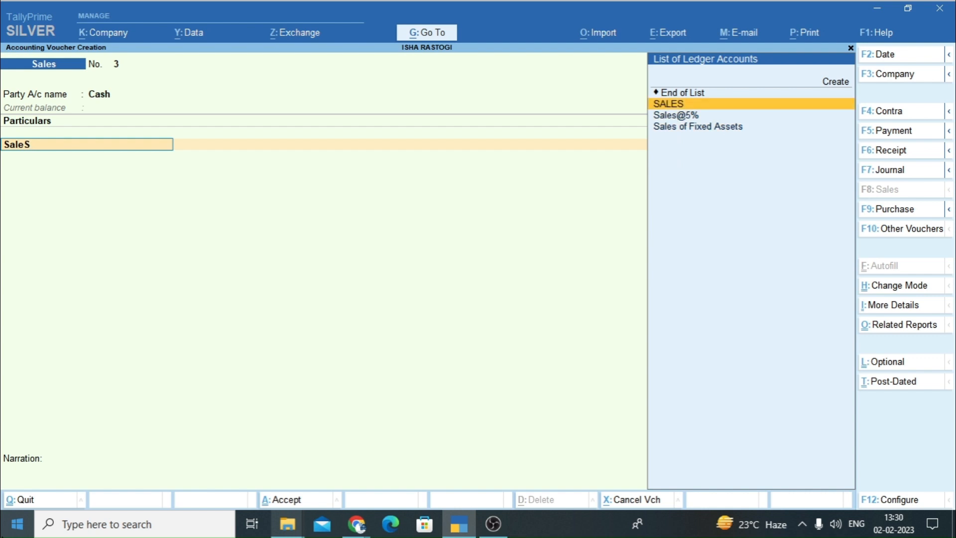
key(Return)
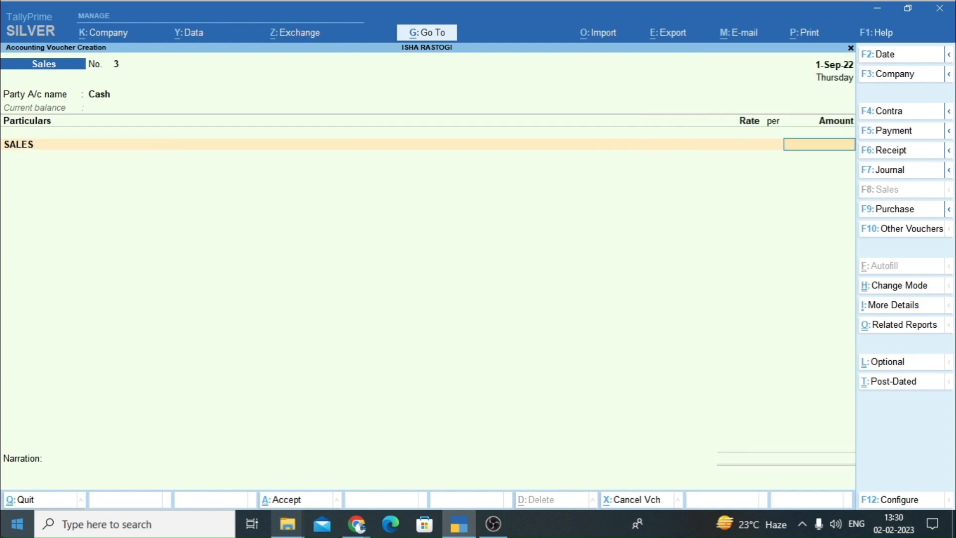
text(45000)
key(Return)
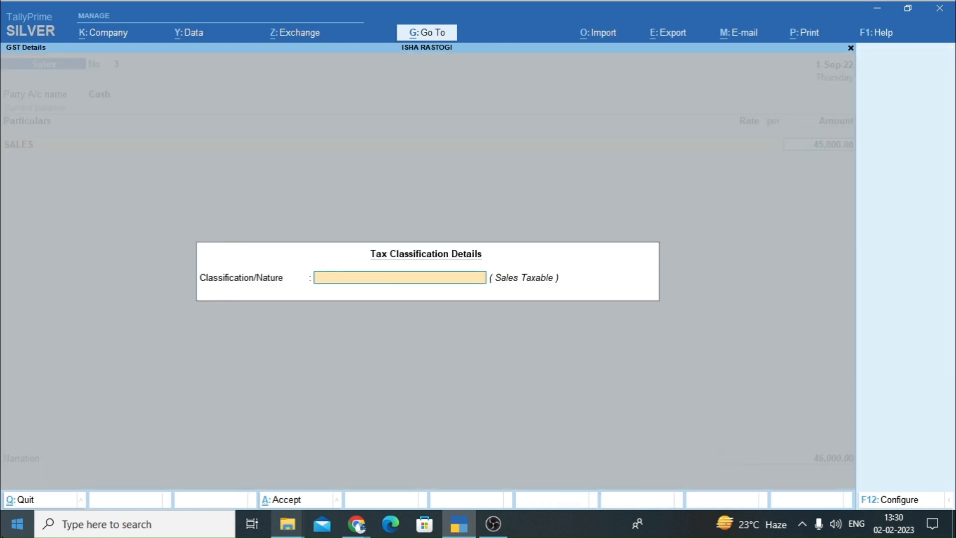
key(Return)
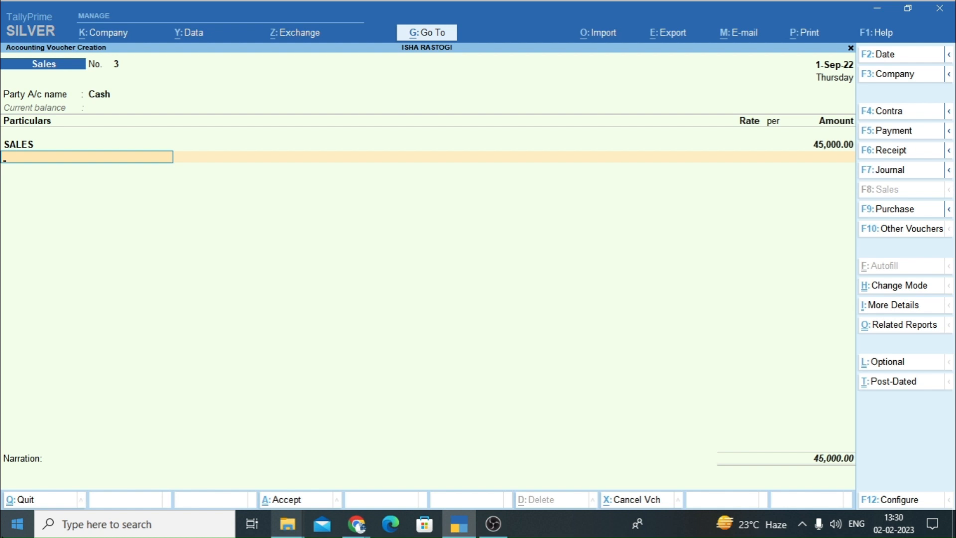
key(ctrl)
key(ctrl+a)
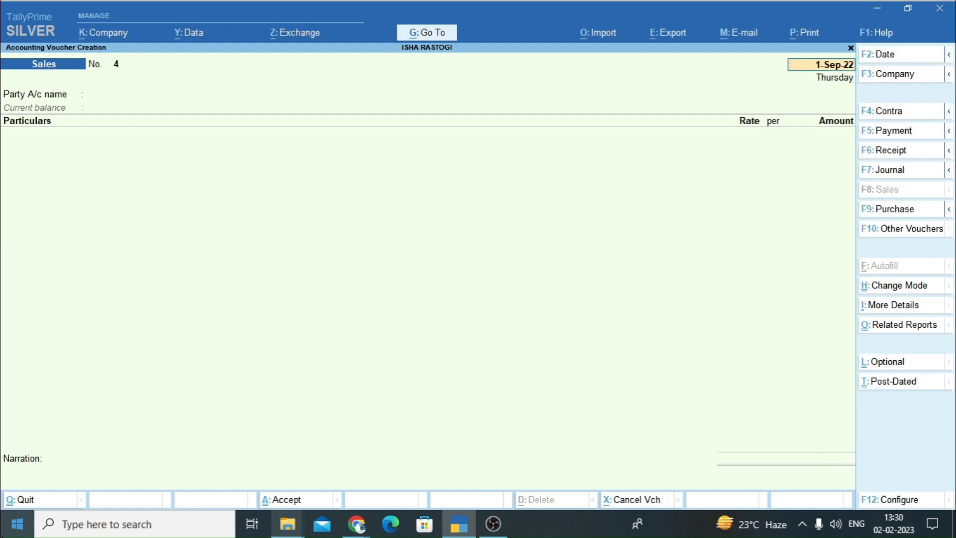
Begin another sales voucher dated 1-Sep-22 with Anjali Ltd as party account, accepting the blank dispatch details and the party details
key(Return)
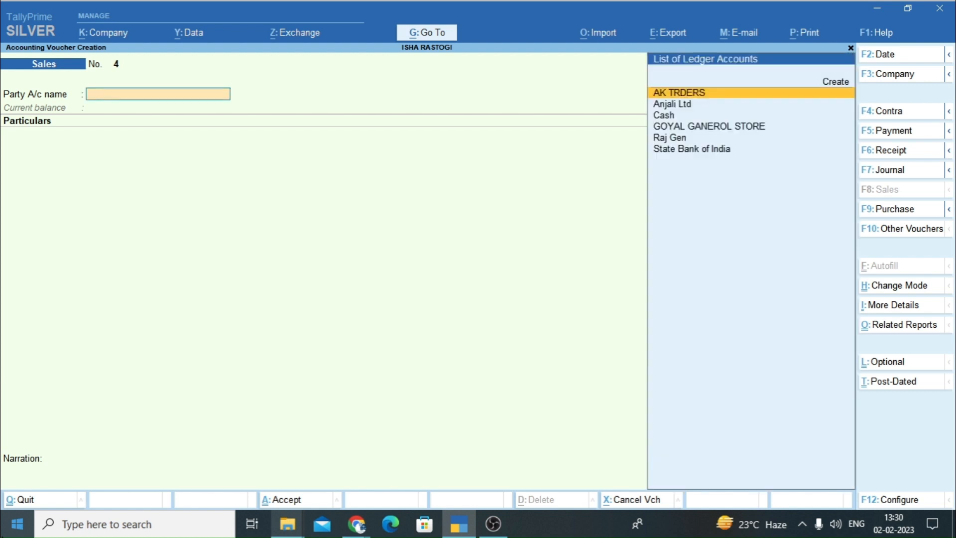
key(Down)
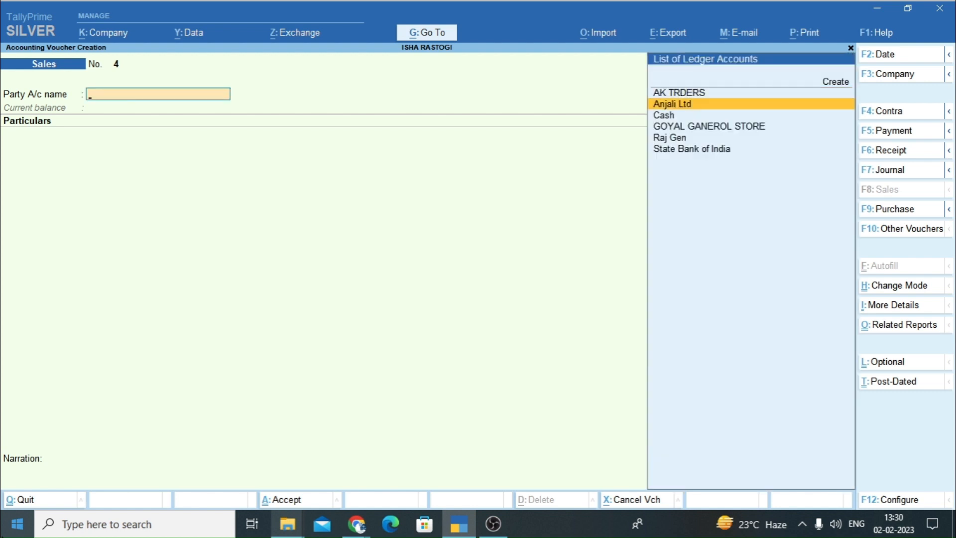
key(Return)
key(Return)
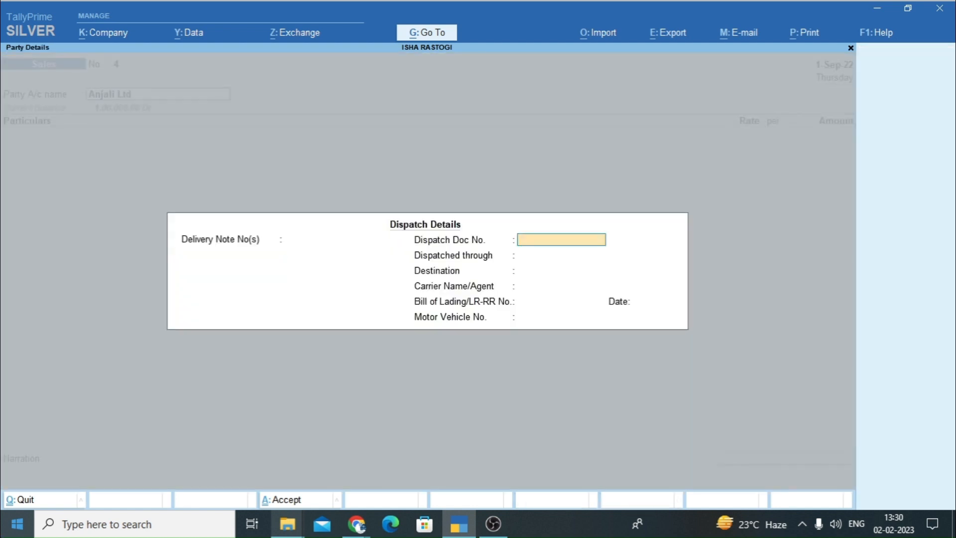
key(ctrl+a)
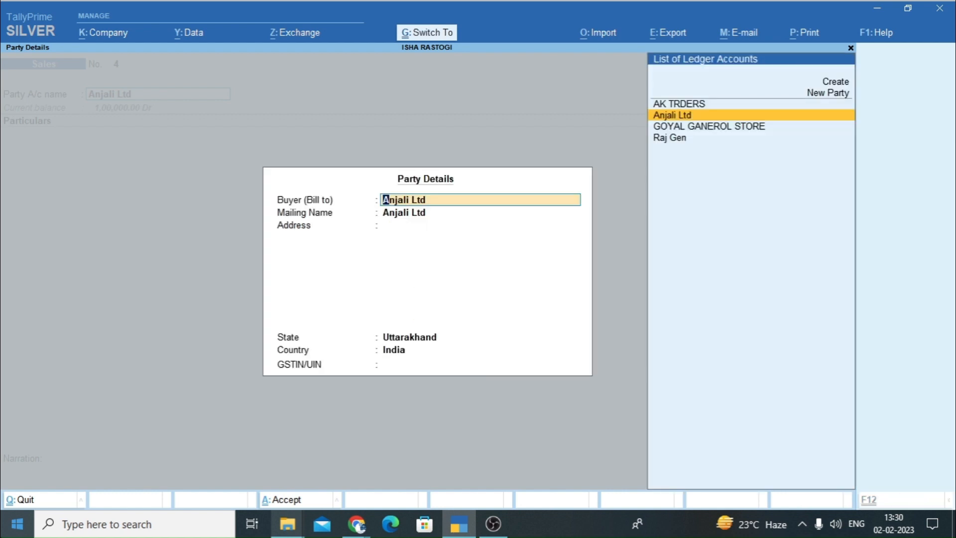
key(ctrl+a)
Add the SALES ledger to the Anjali Ltd voucher with an amount of 45000, leaving the tax classification blank
text(Sal)
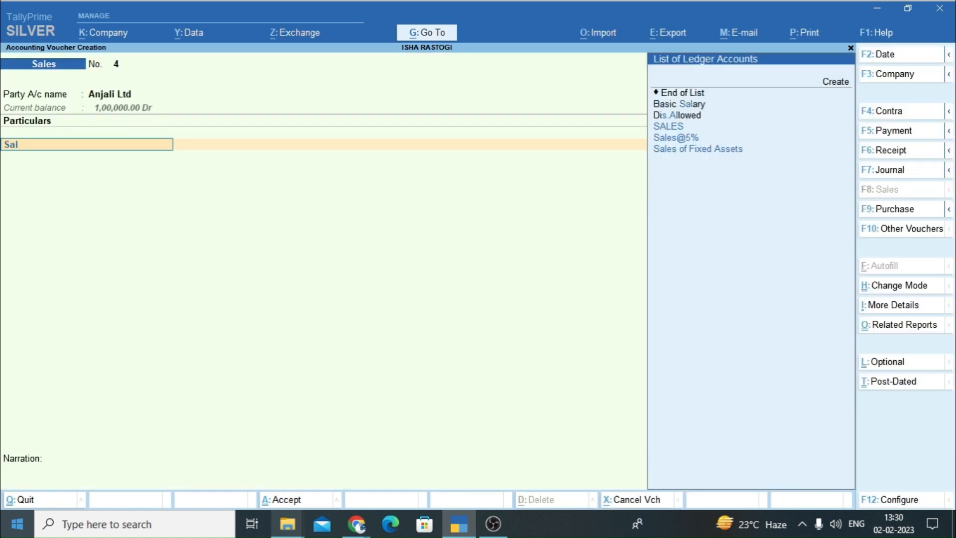
text(e)
key(Down)
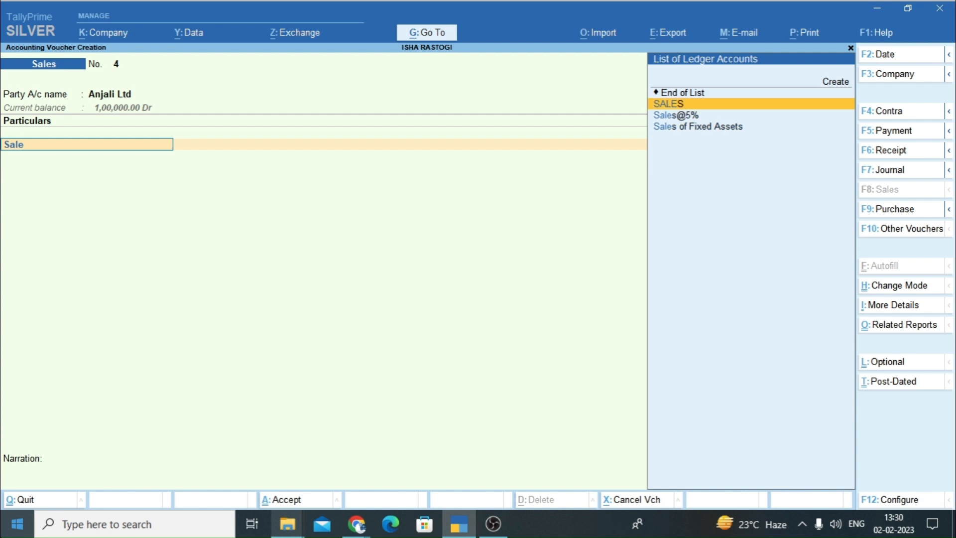
key(Return)
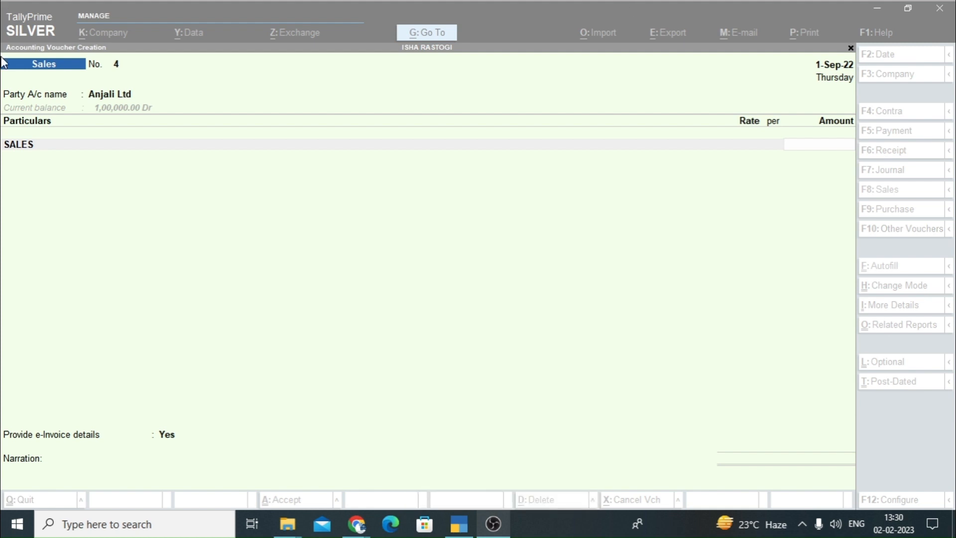
click(80, 152)
key(BackSpace)
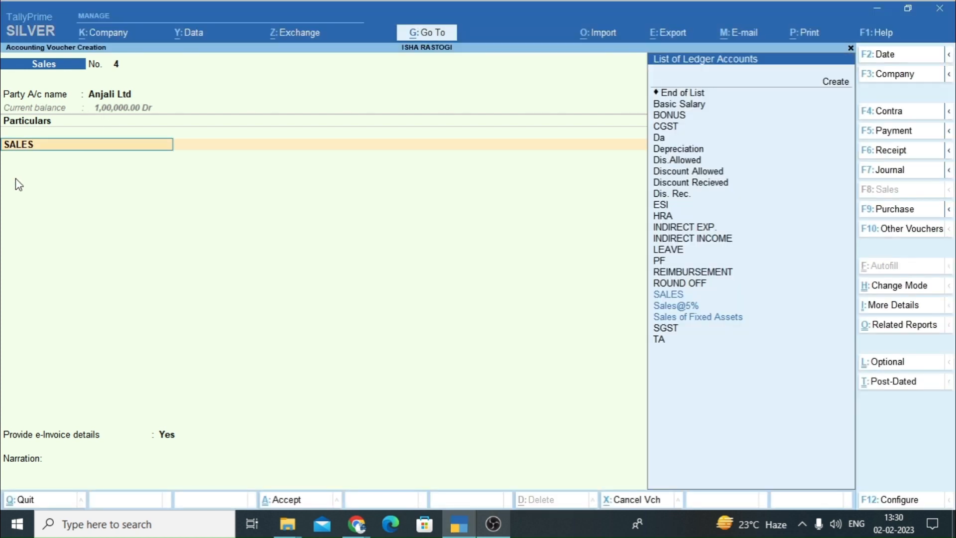
key(Return)
text(45000)
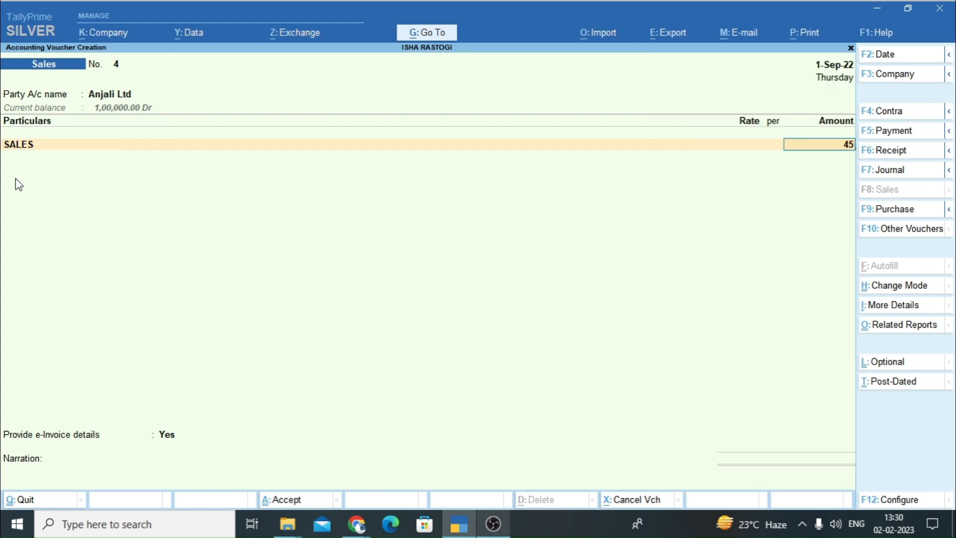
key(Return)
key(Return)
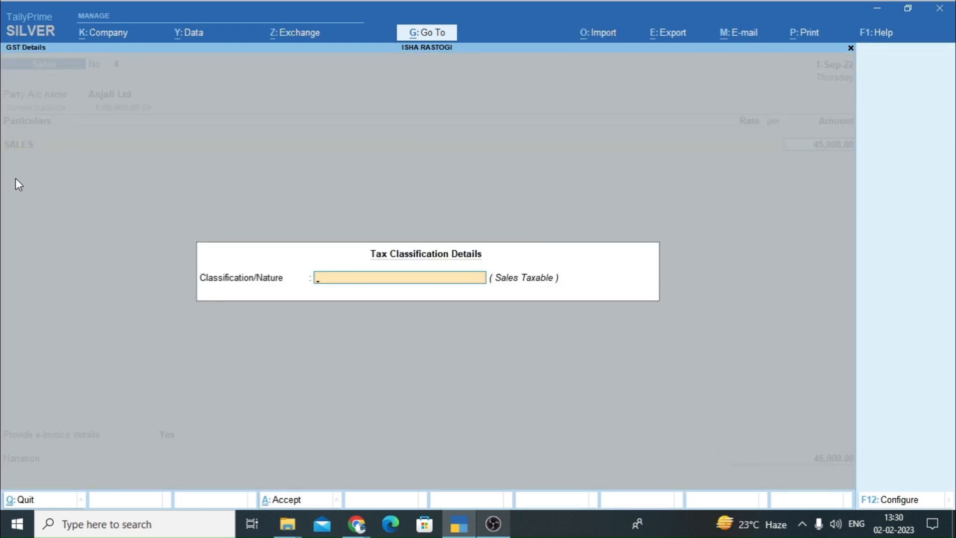
Save the Anjali Ltd sales voucher, choosing Yes for e-Invoice generation and dismissing any notice
key(ctrl)
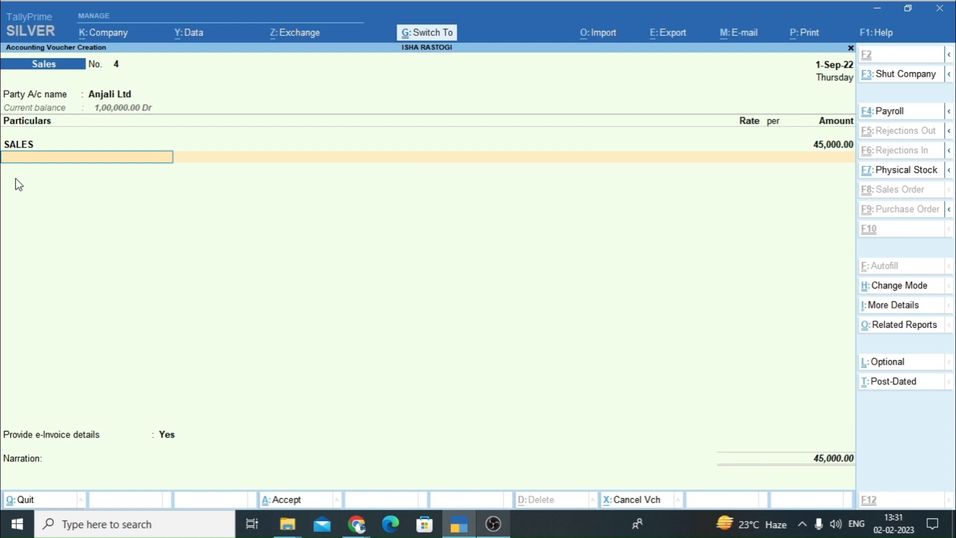
key(ctrl+a)
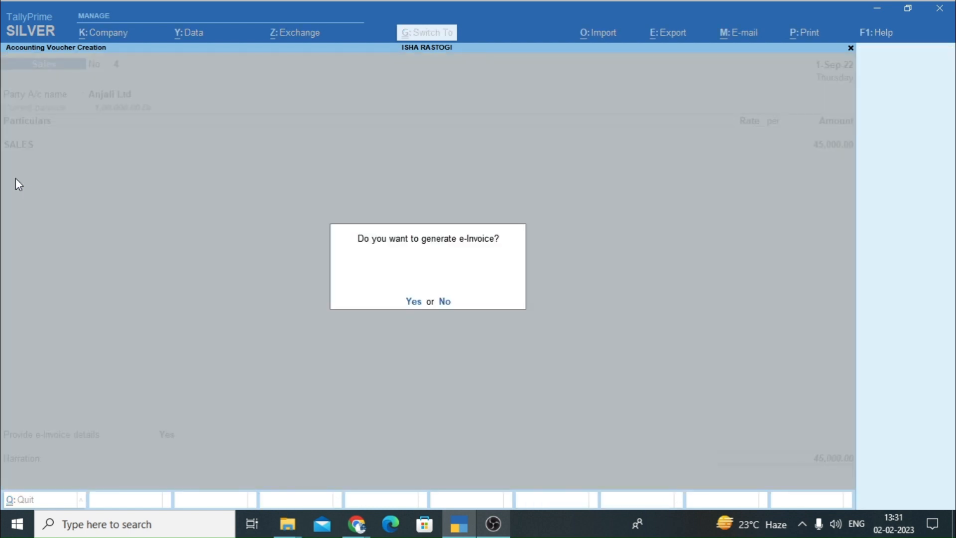
key(y)
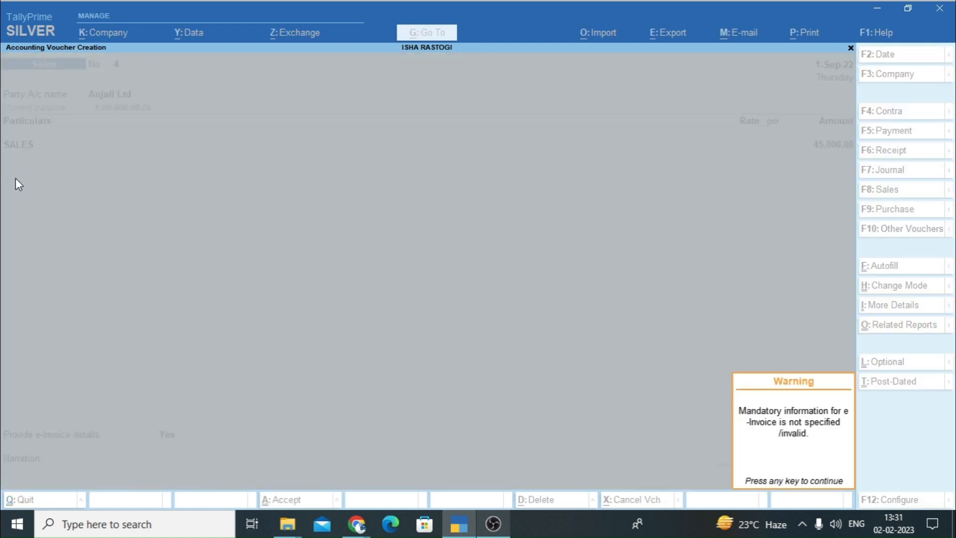
key(Return)
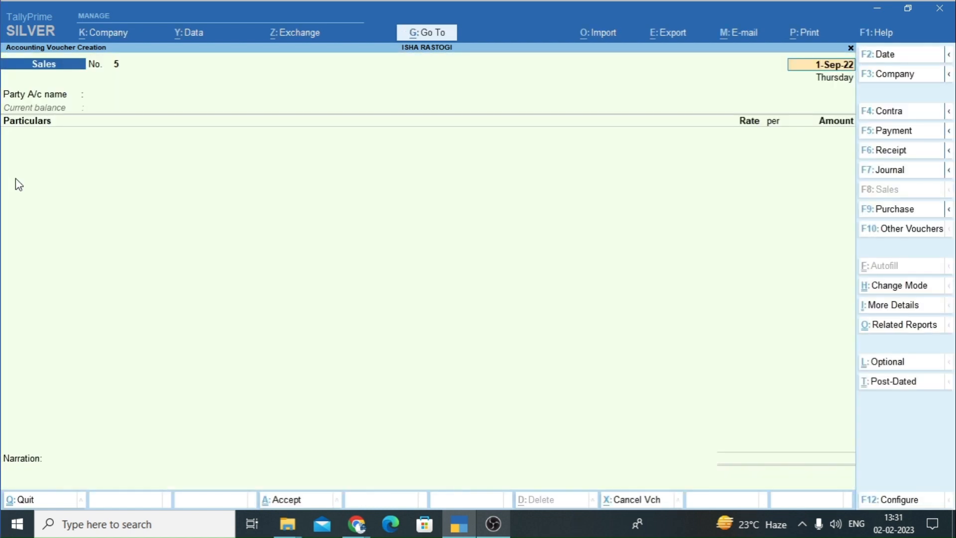